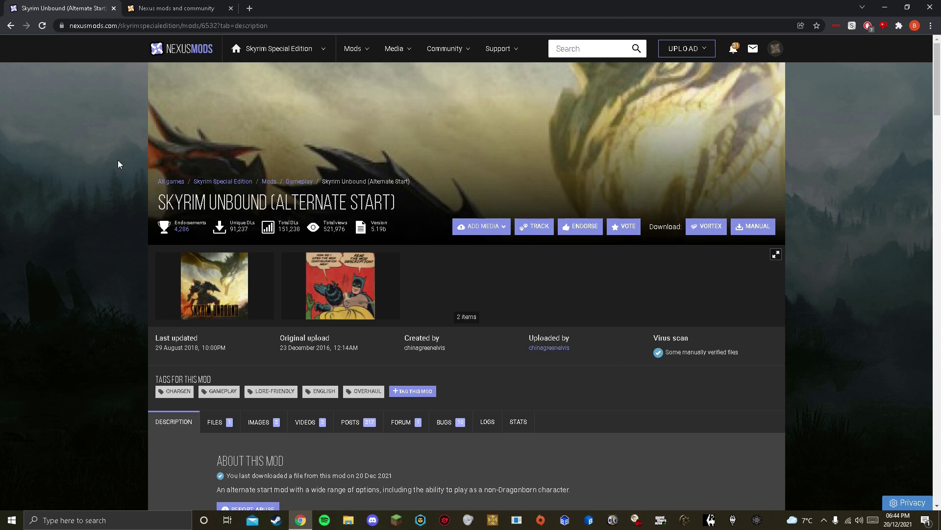
Step: Glance at the Vortex tab, then scroll through the Skyrim Unbound mod page
click(172, 8)
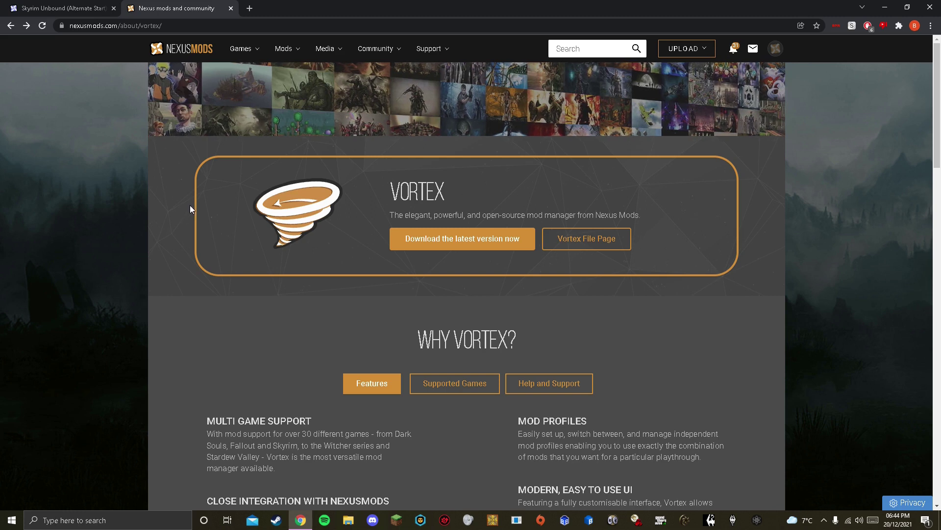
click(45, 6)
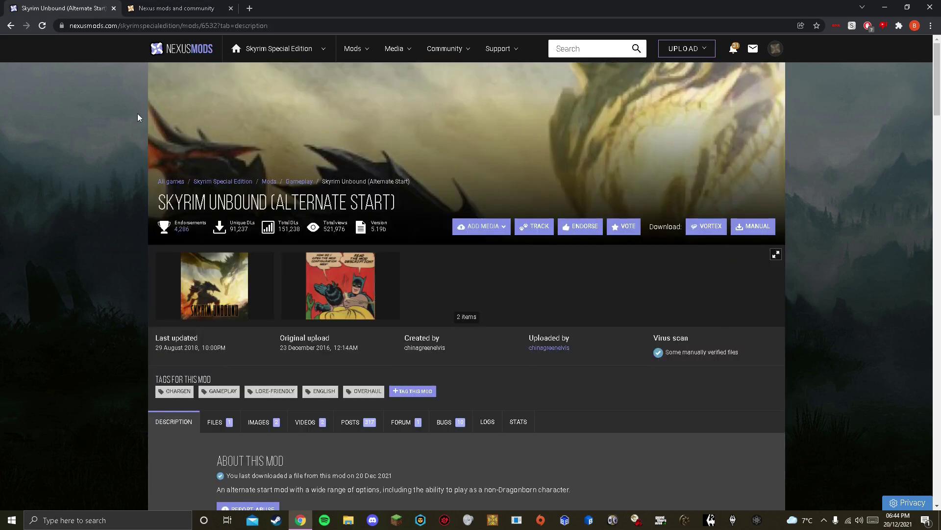
scroll(168, 260, down, 5)
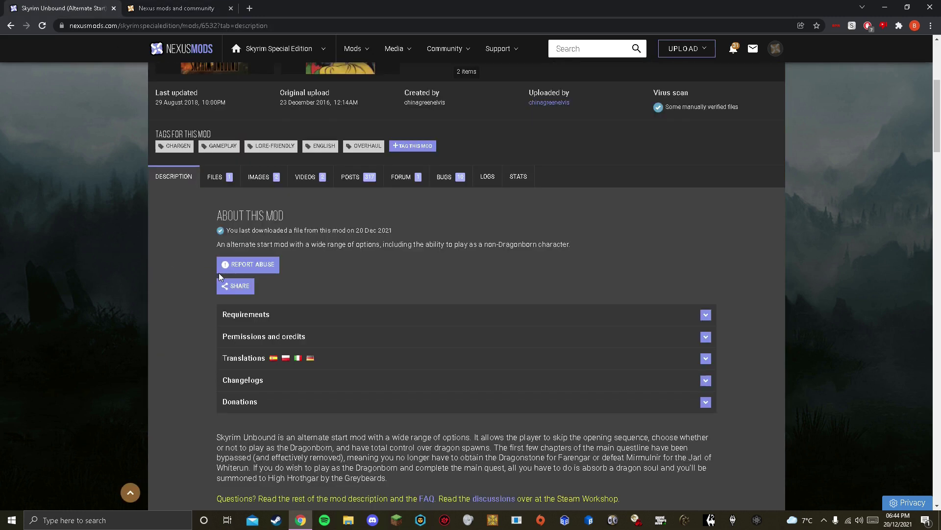
scroll(209, 245, down, 1)
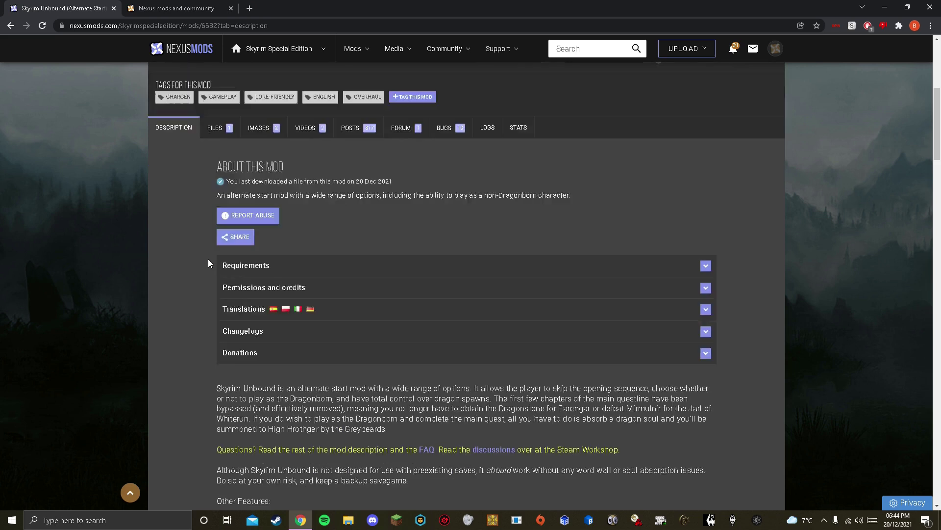
scroll(207, 259, up, 6)
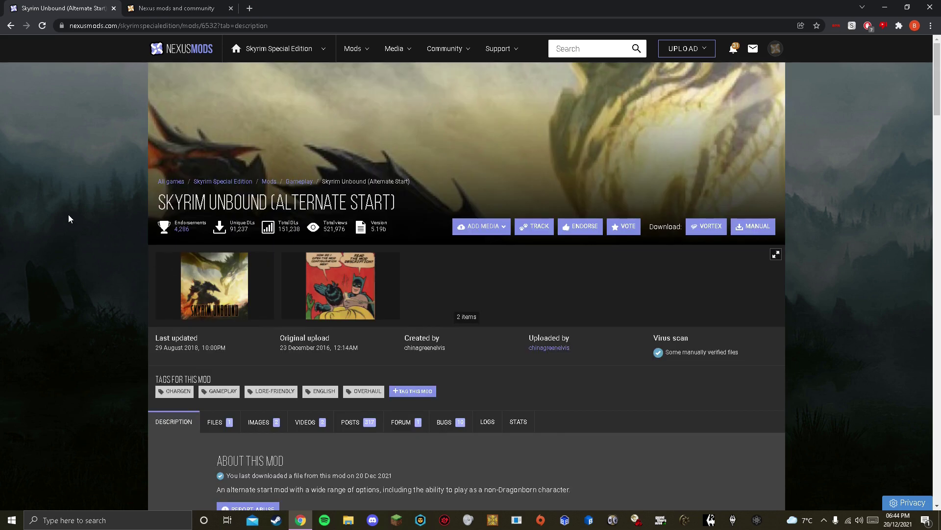
scroll(114, 211, down, 4)
scroll(110, 207, up, 4)
scroll(185, 305, down, 4)
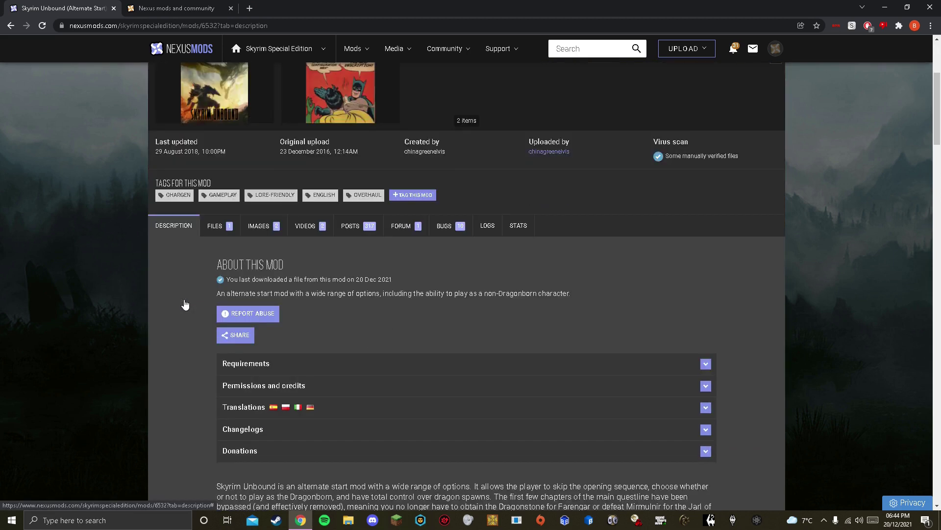
scroll(185, 305, up, 4)
Step: Go to the Vortex installer downloads via 'Download the latest version now'
click(160, 6)
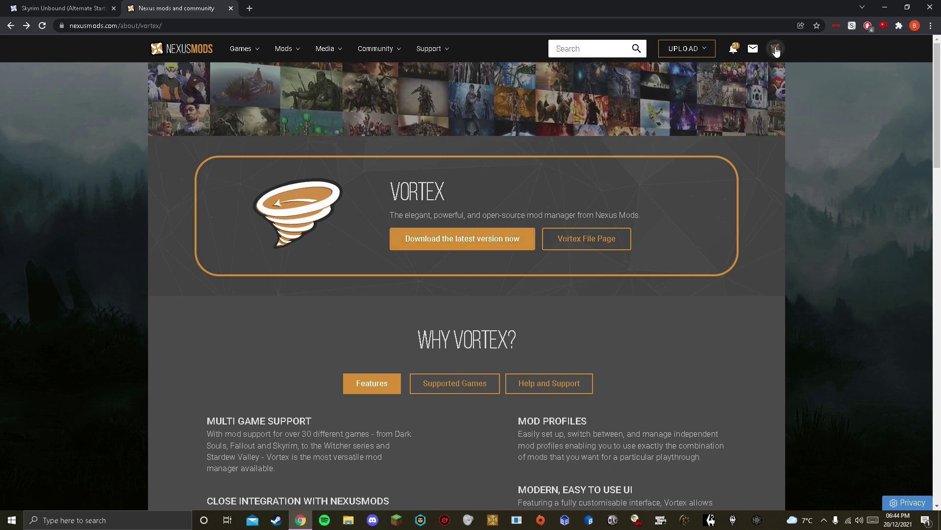
mouse_move(781, 57)
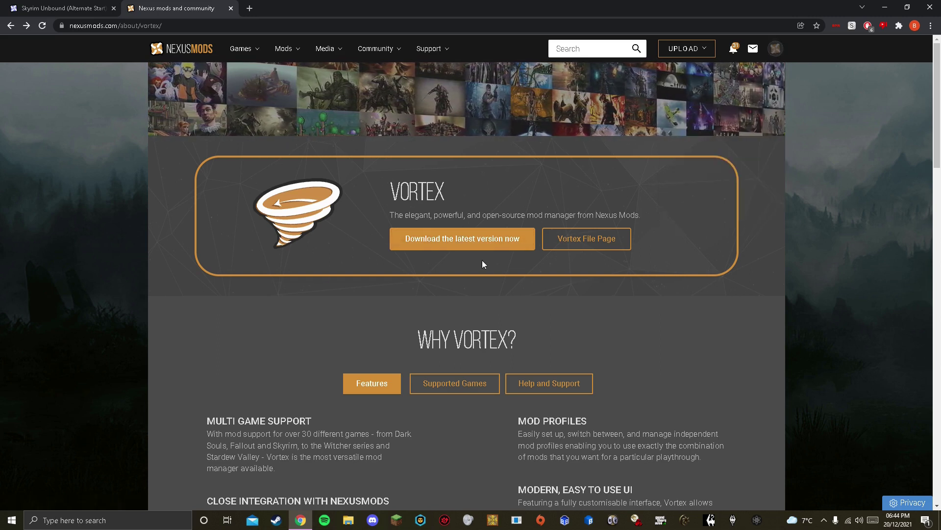
click(484, 243)
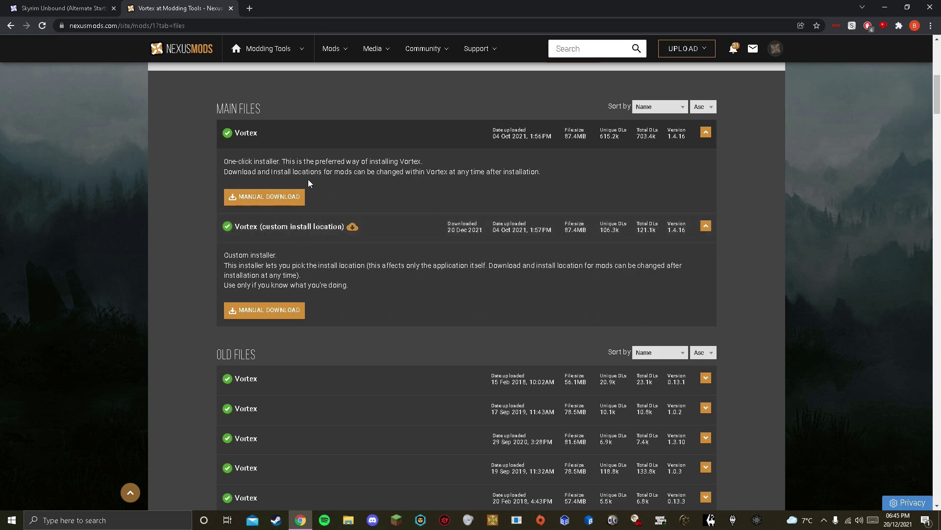
Step: Manually download the Vortex custom install location installer and show the browser's downloads list
click(293, 321)
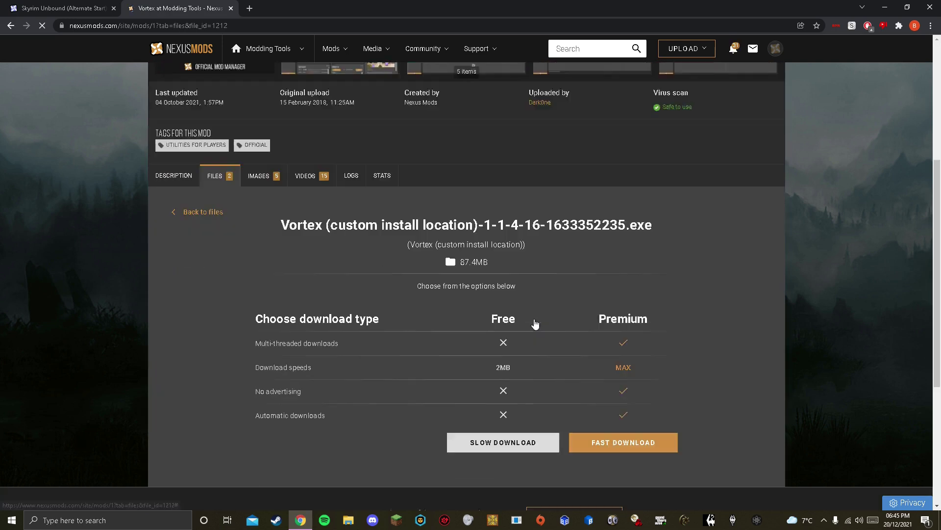
scroll(534, 324, down, 5)
scroll(532, 325, up, 2)
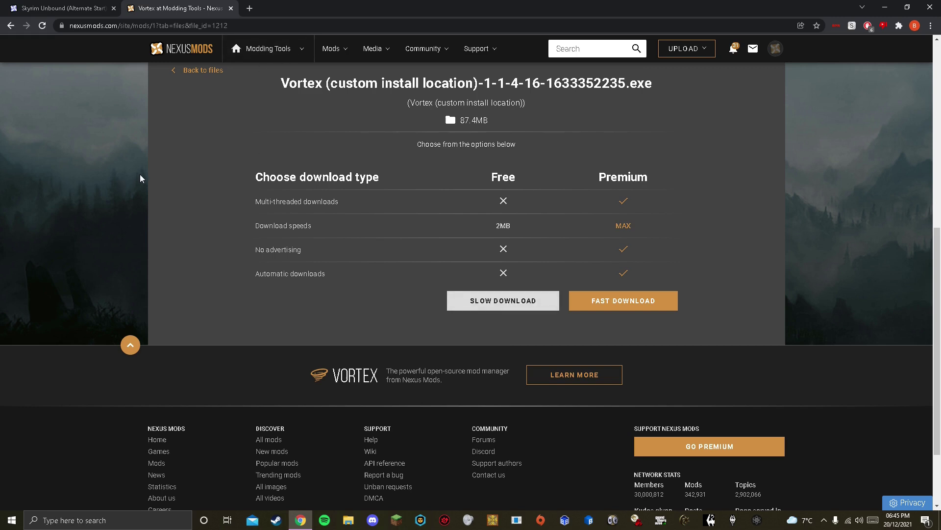
key(ctrl+j)
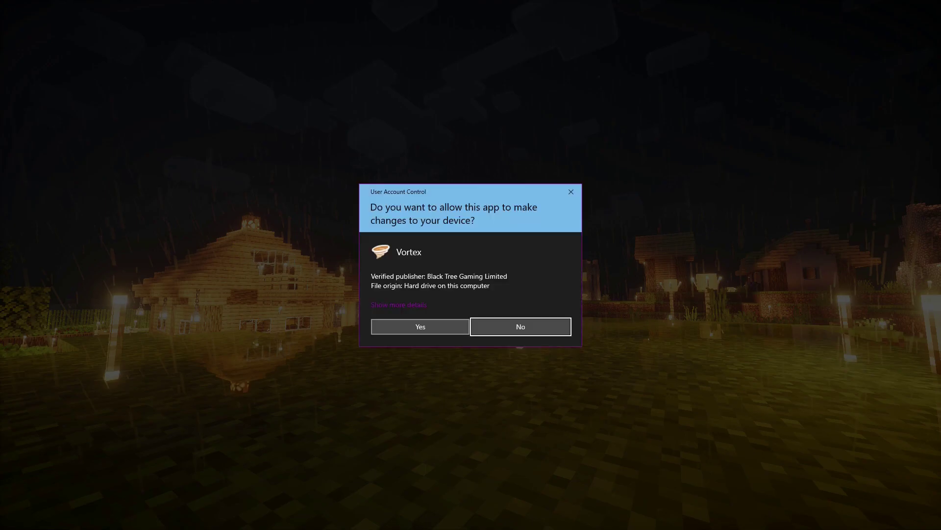
Step: Allow the installer to run and install Vortex into a new 'Vortex' folder on D:
click(411, 327)
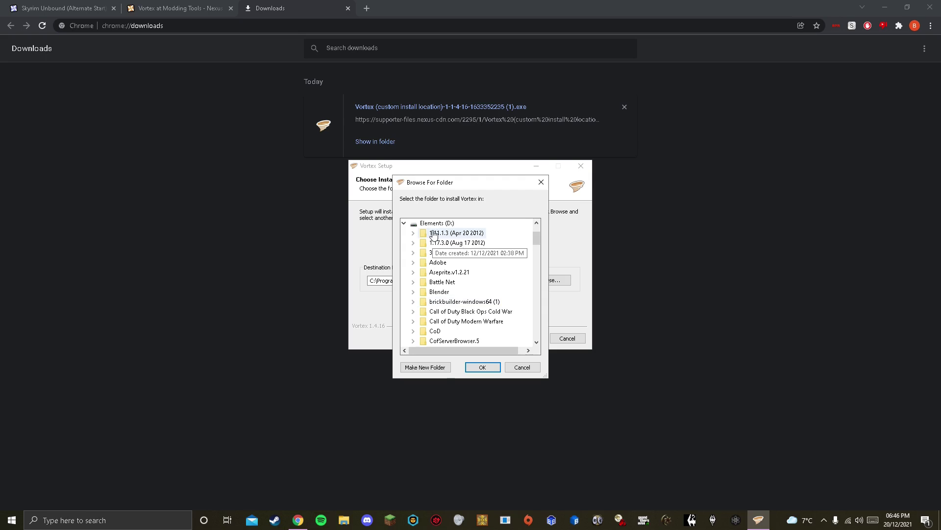
click(425, 368)
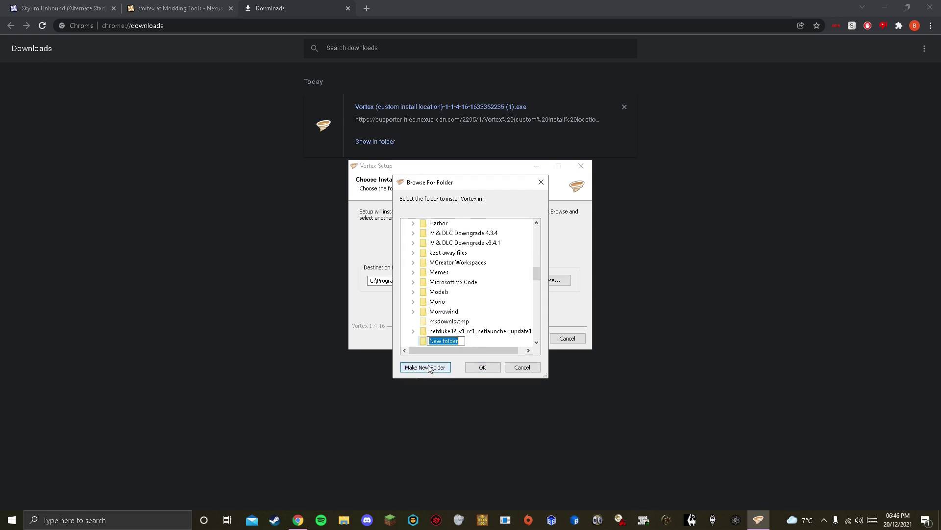
text(Vortex)
key(Return)
click(483, 367)
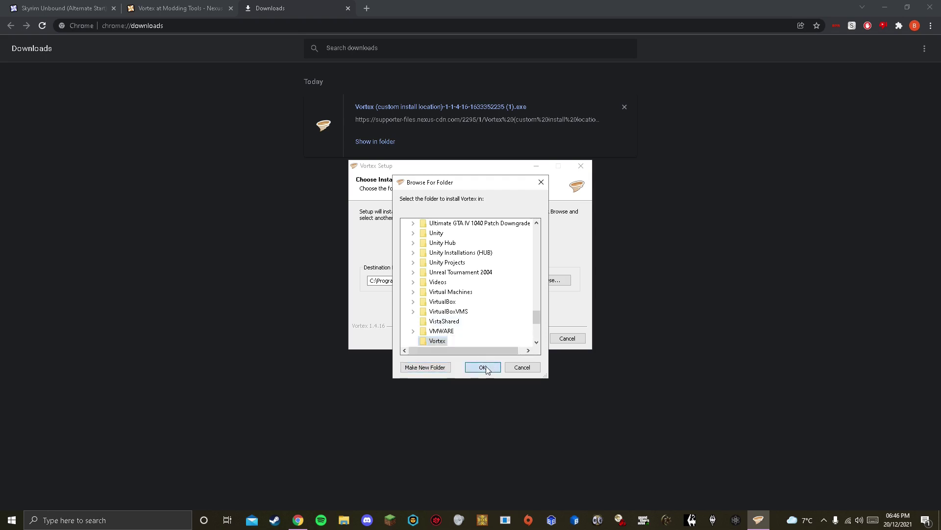
click(522, 341)
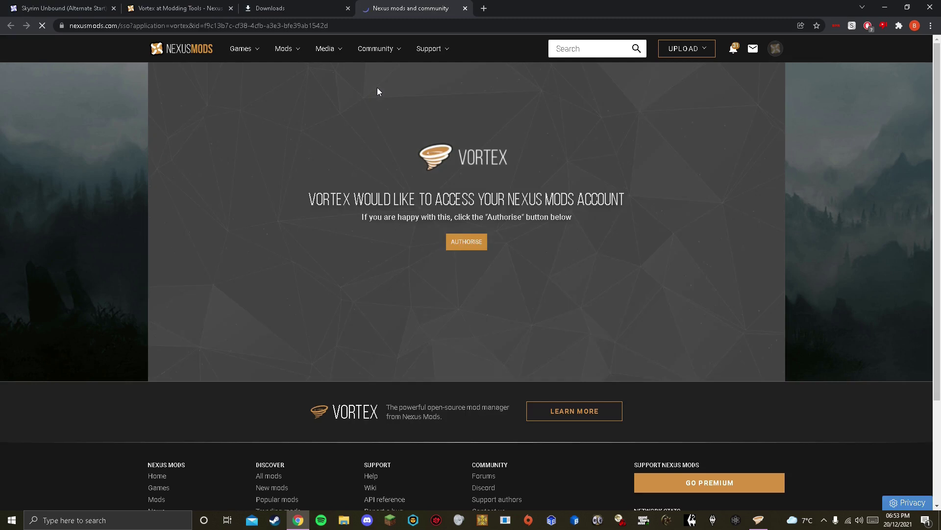
Step: Authorise Vortex on the Nexus Mods authorisation page
click(465, 241)
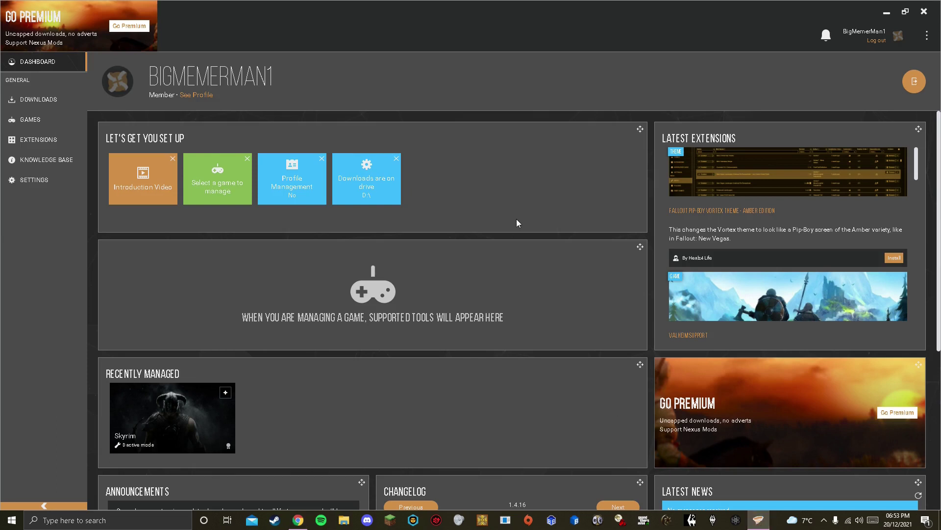
Step: Search the games for 'skyrim' and manage Skyrim Special Edition, dismissing the notification
click(71, 126)
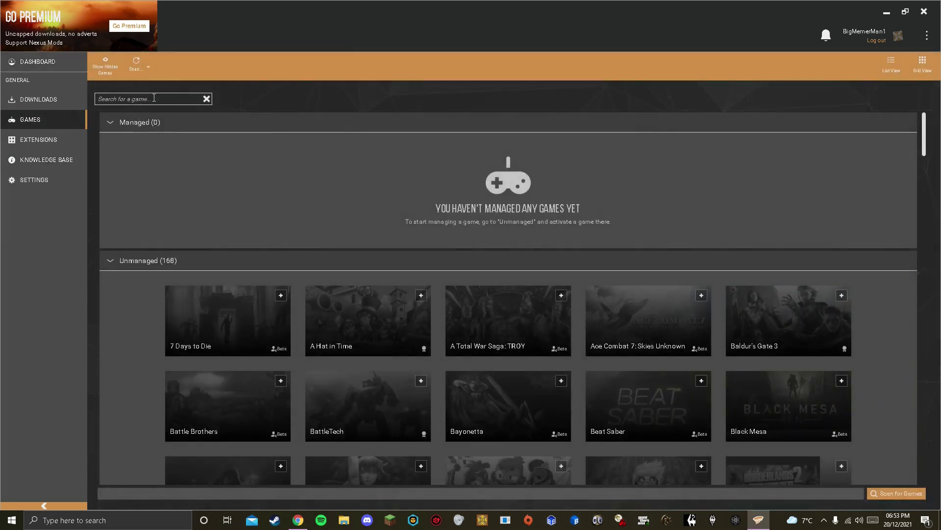
text(skyrim)
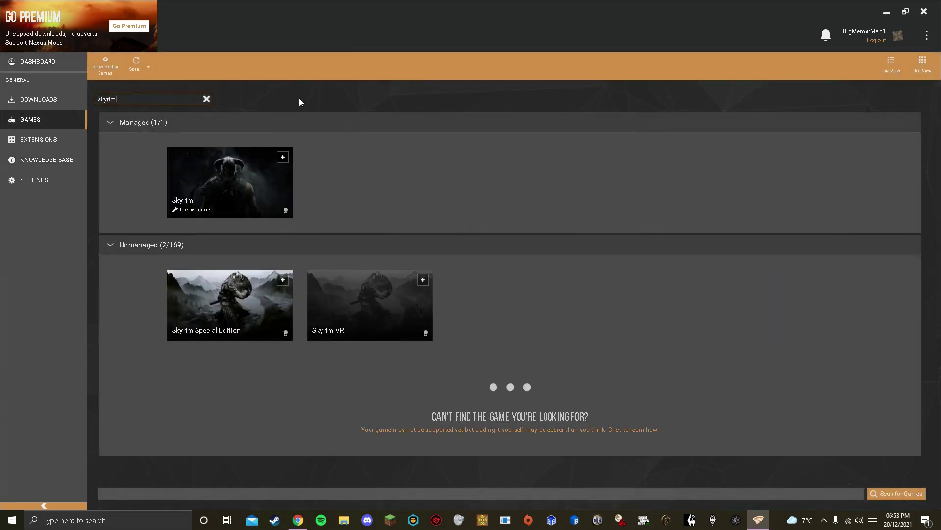
mouse_move(267, 292)
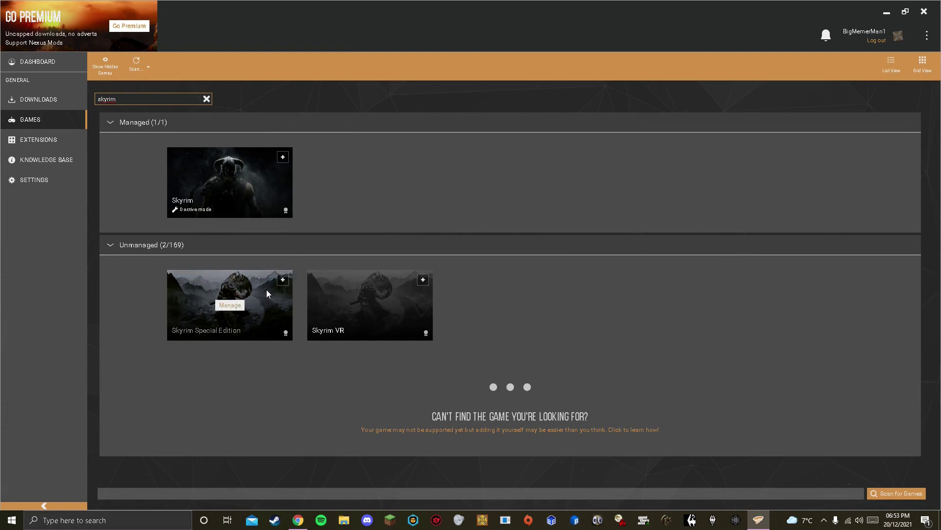
click(236, 304)
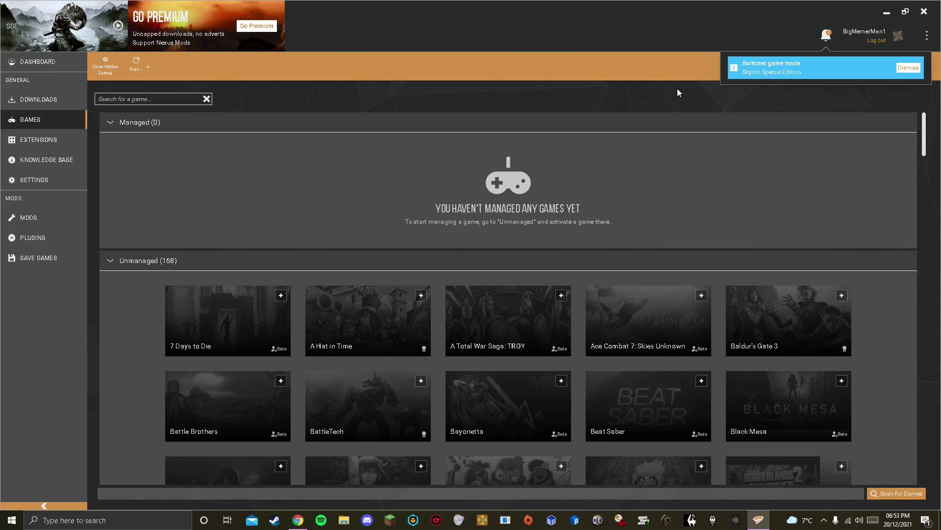
click(908, 68)
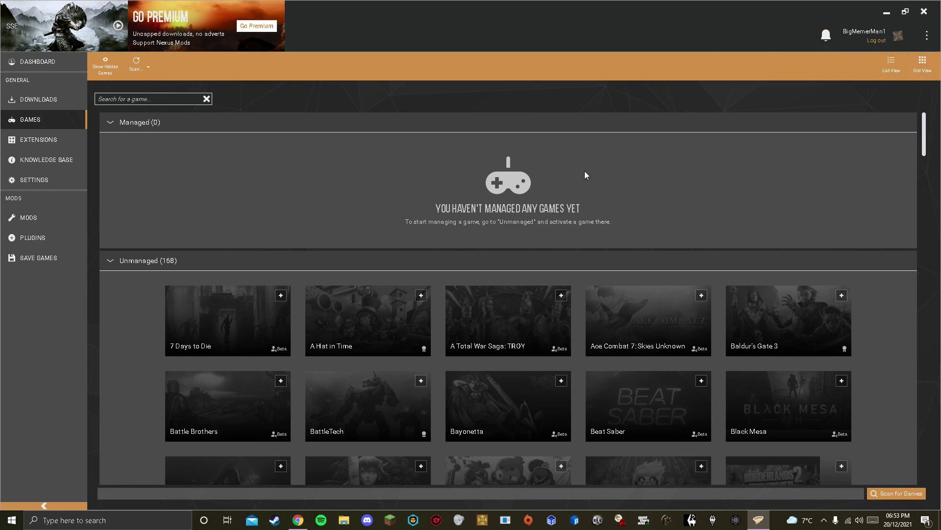
Step: Clear the games search filter so all games are listed again
click(153, 97)
text(sky)
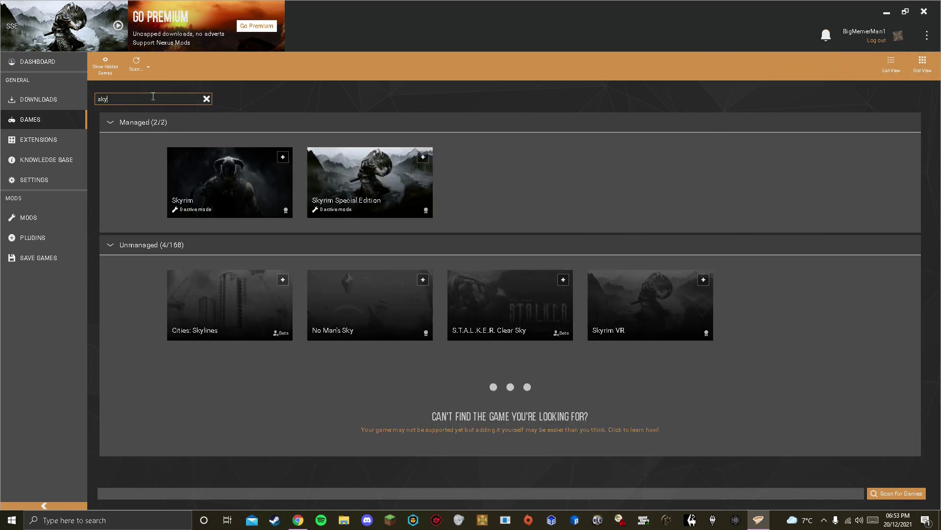
mouse_move(420, 162)
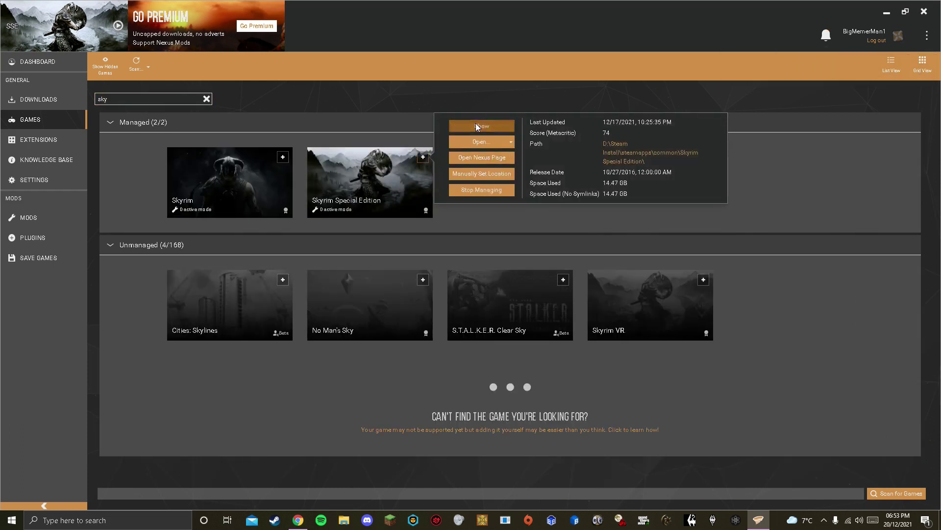
double_click(146, 101)
key(BackSpace)
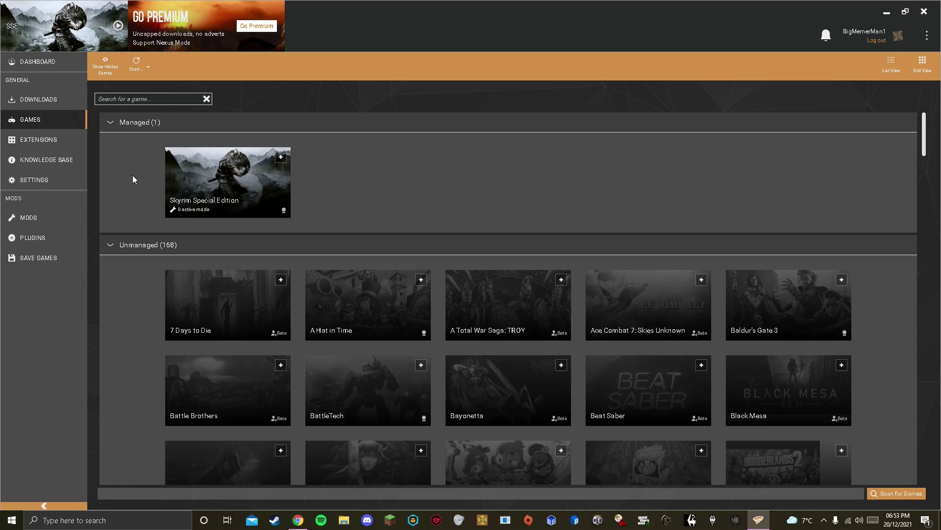
Step: Check the mod staging path, then open the folder picker for the D:\VortexDownloads downloads folder
click(43, 182)
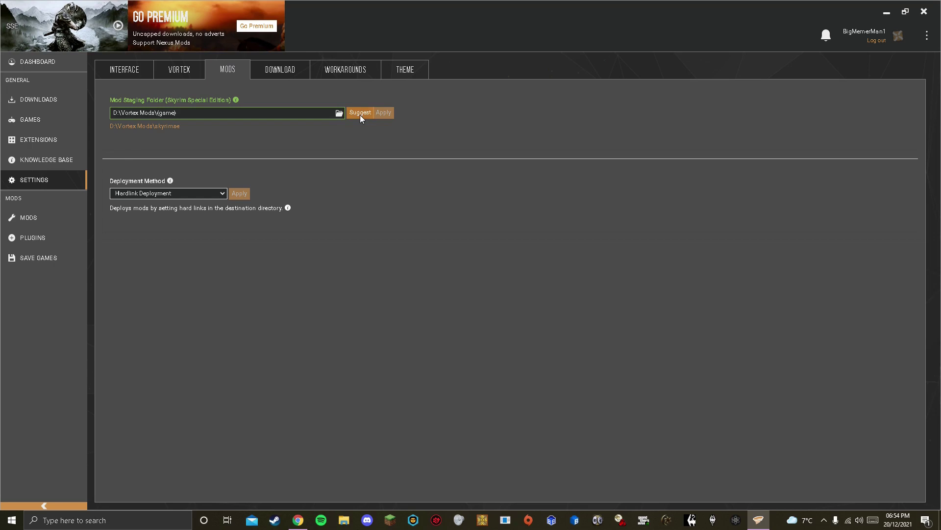
drag(177, 113, 111, 112)
click(118, 113)
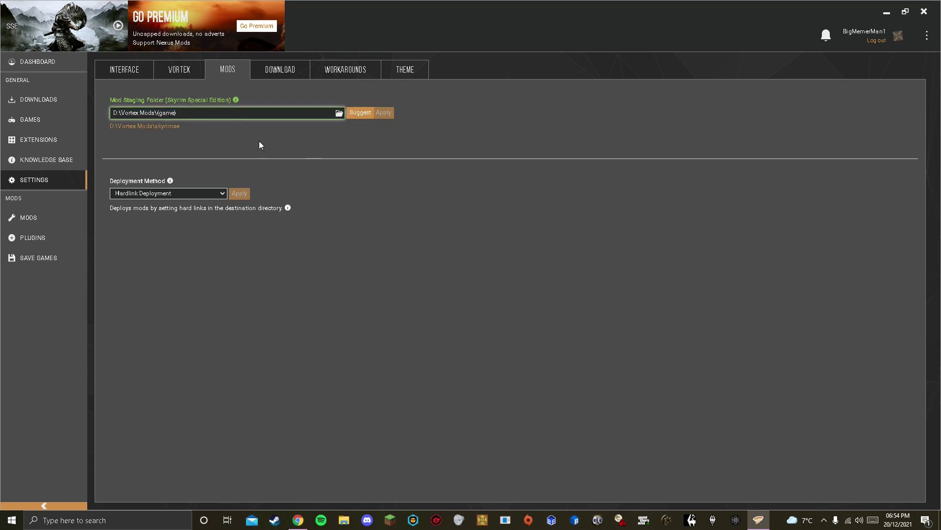
click(294, 79)
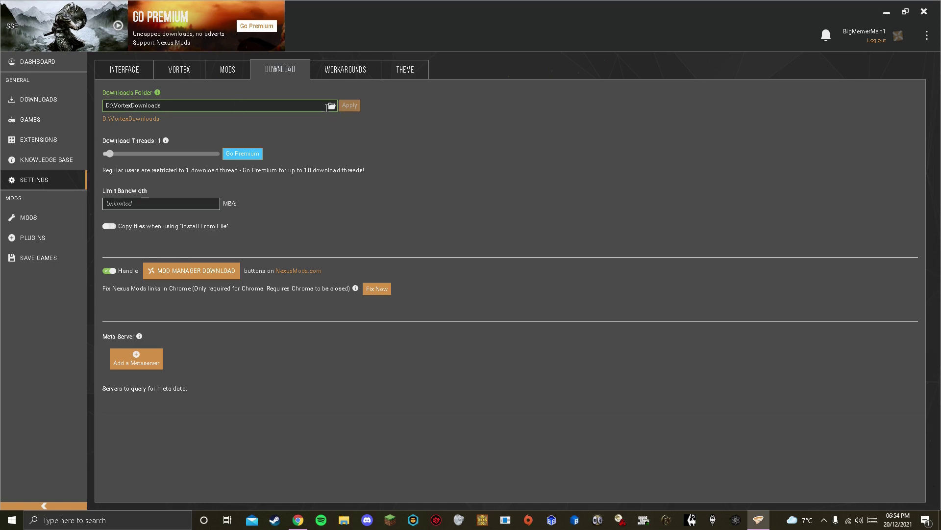
click(332, 106)
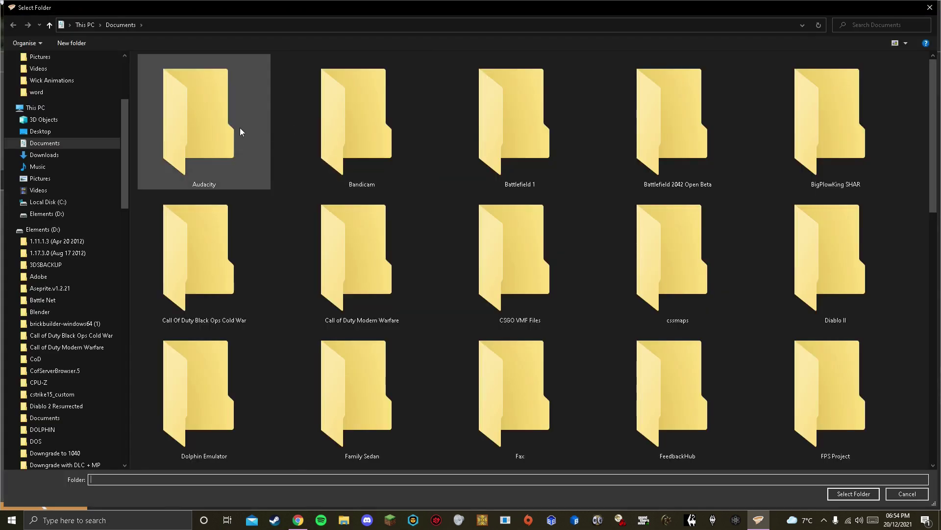
Step: Browse the Elements (D:) drive, briefly starting and cancelling a rename of the 1.17.3.0 folder
click(53, 234)
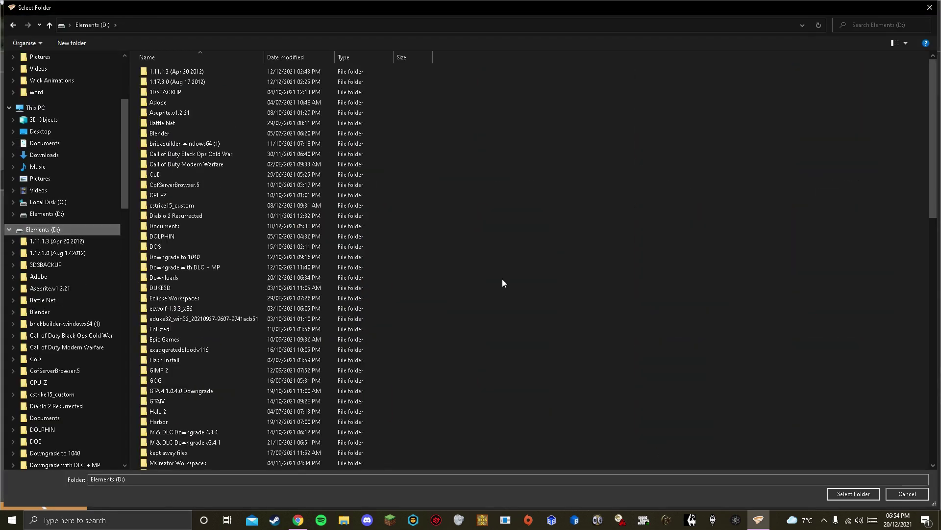
right_click(512, 273)
mouse_move(562, 398)
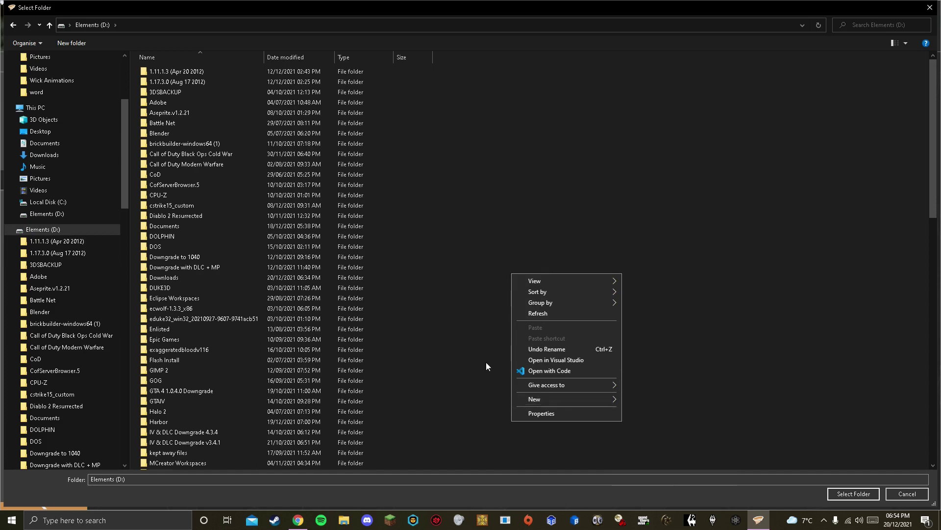
click(287, 297)
key(b)
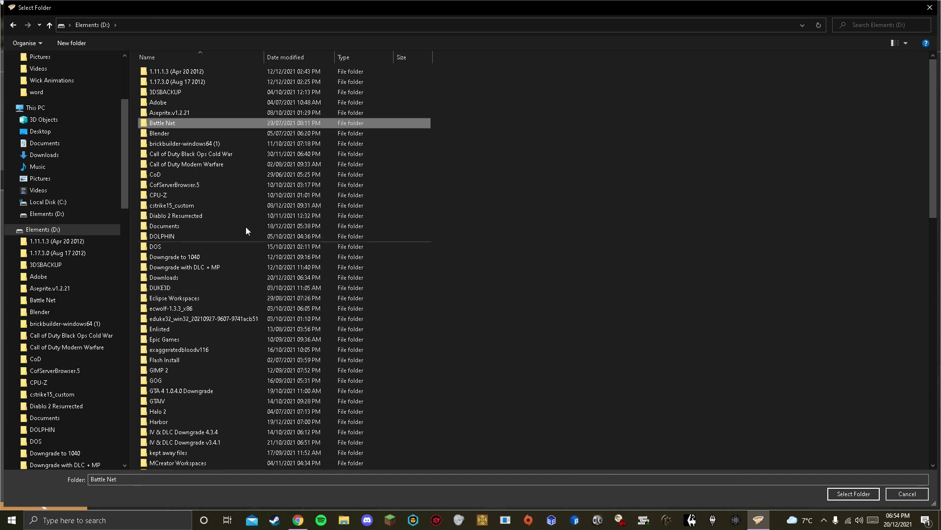
click(243, 82)
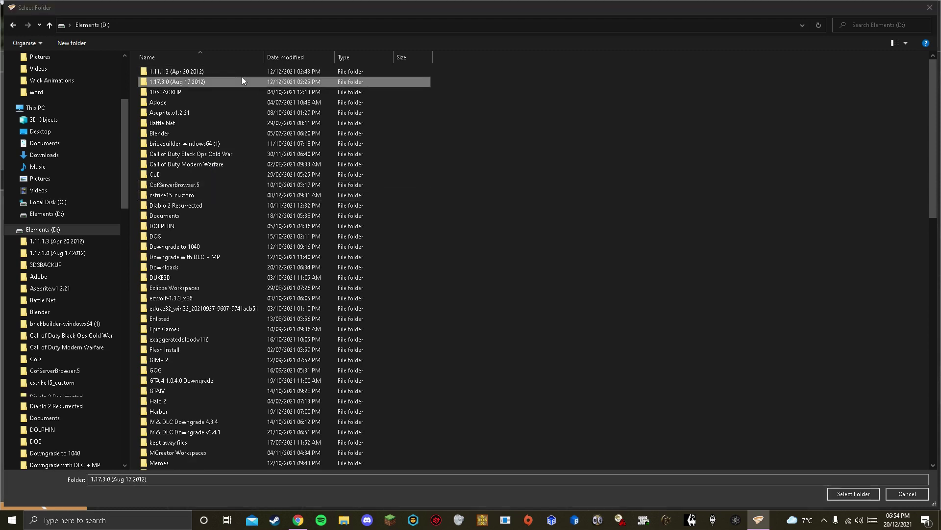
click(242, 78)
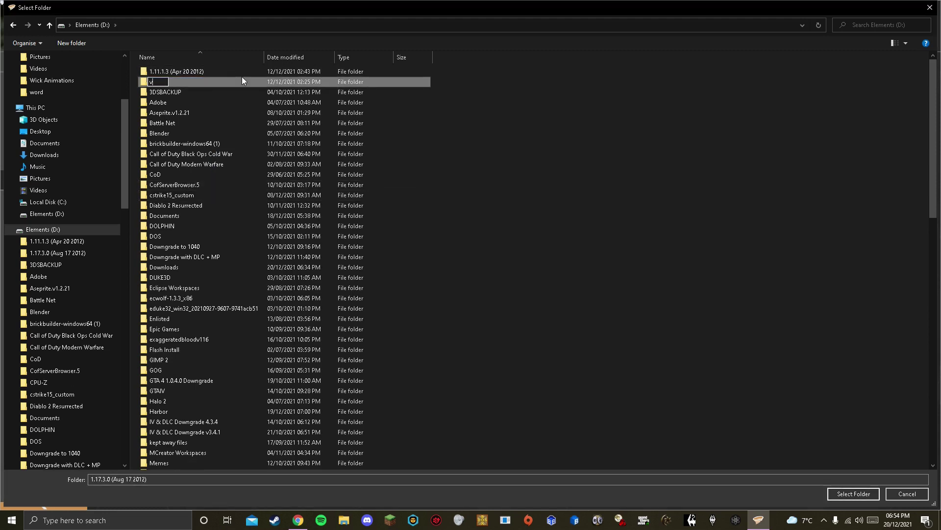
key(Escape)
key(b)
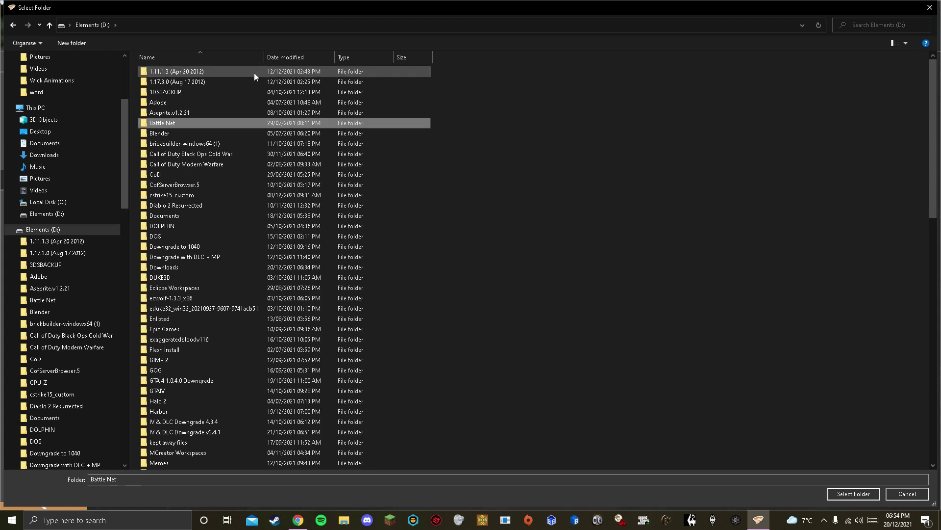
key(b)
key(b)
key(b)
click(233, 69)
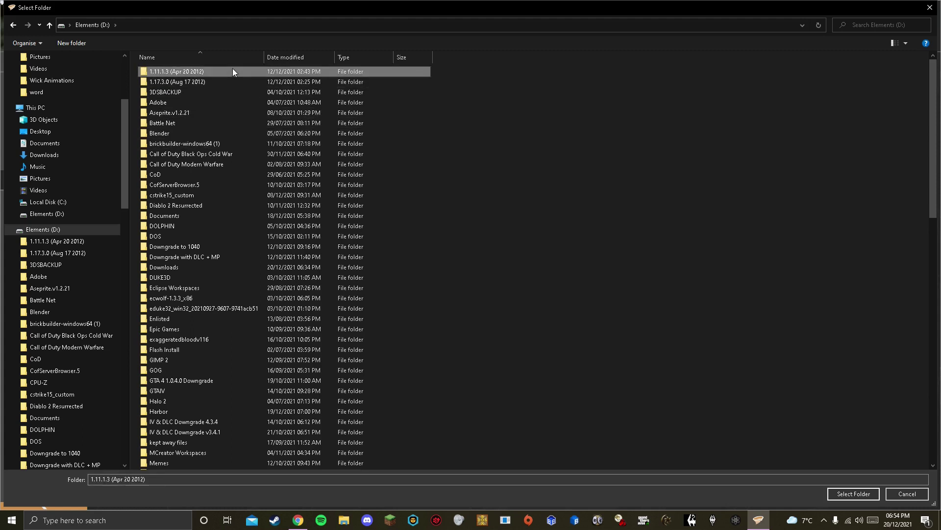
Step: Enter 'vortexdownloads' as the folder name in the picker
key(Tab)
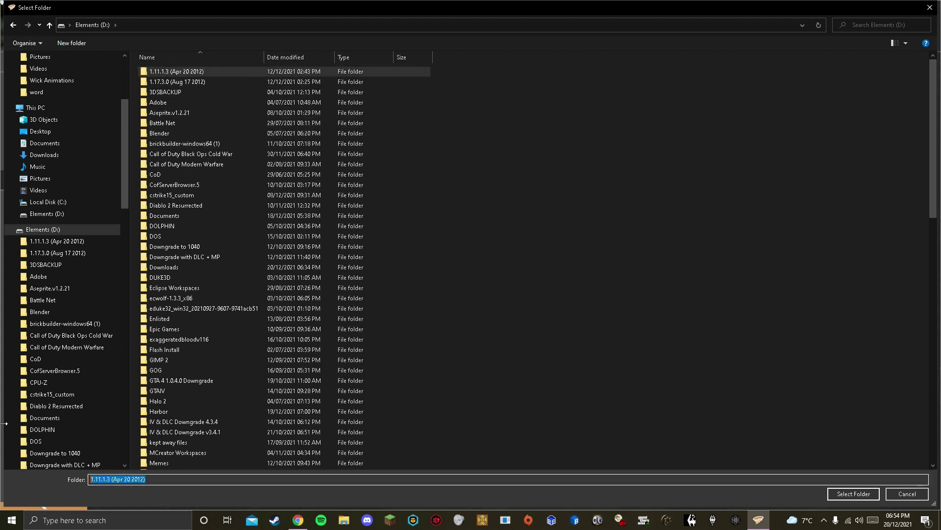
text(vortex)
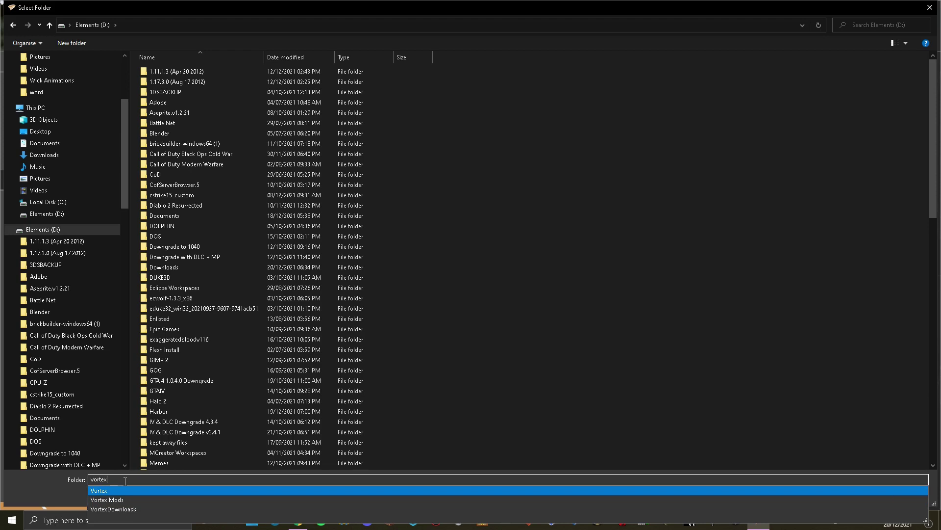
text(downloads)
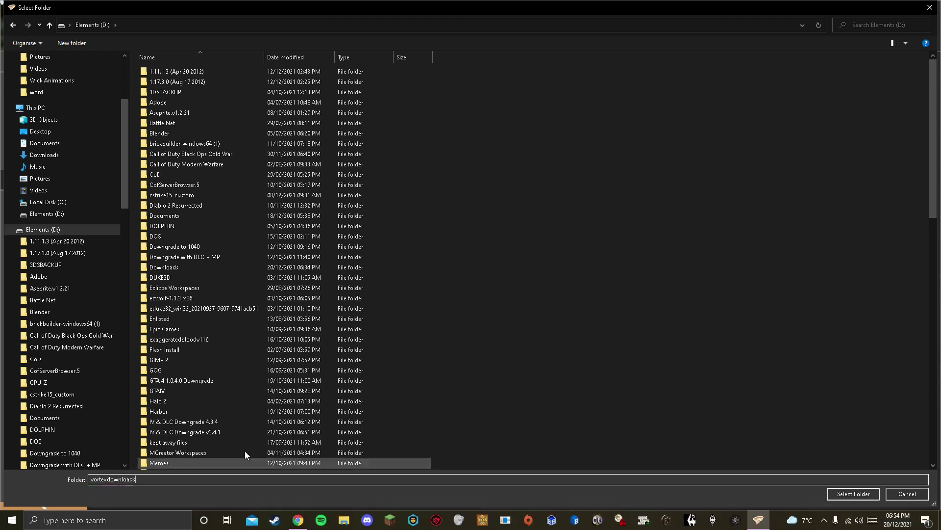
click(763, 391)
Step: Create a new VortexDownloads folder on D:, decline merging, and close the folder picker
right_click(761, 390)
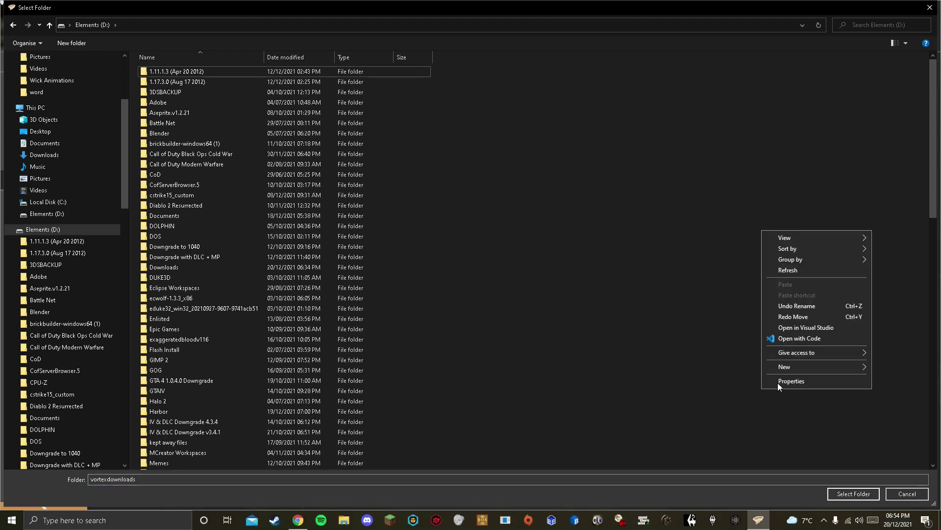
mouse_move(783, 365)
click(686, 364)
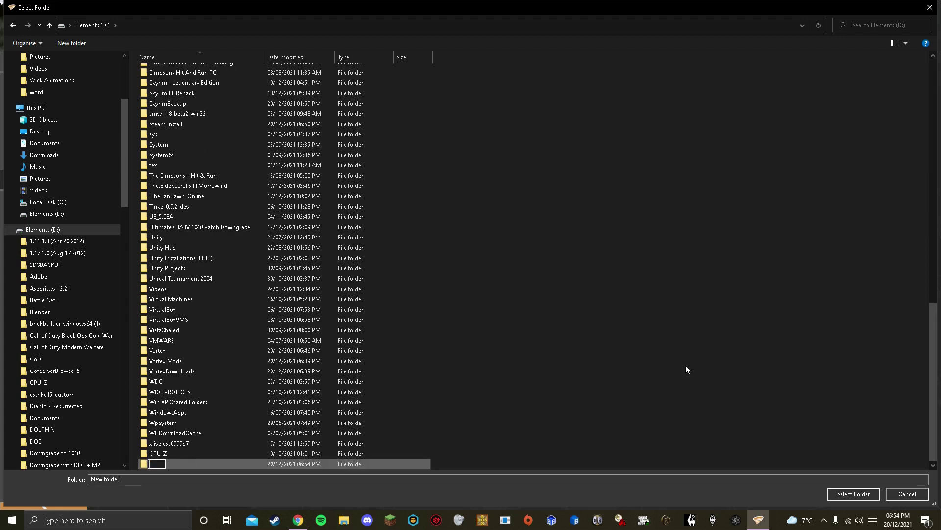
text(VortexDownloads)
click(297, 464)
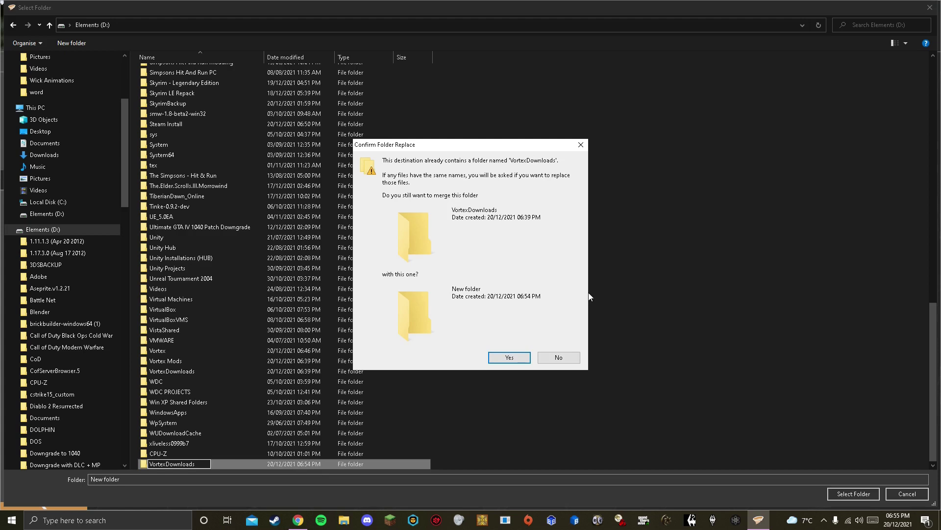
click(559, 357)
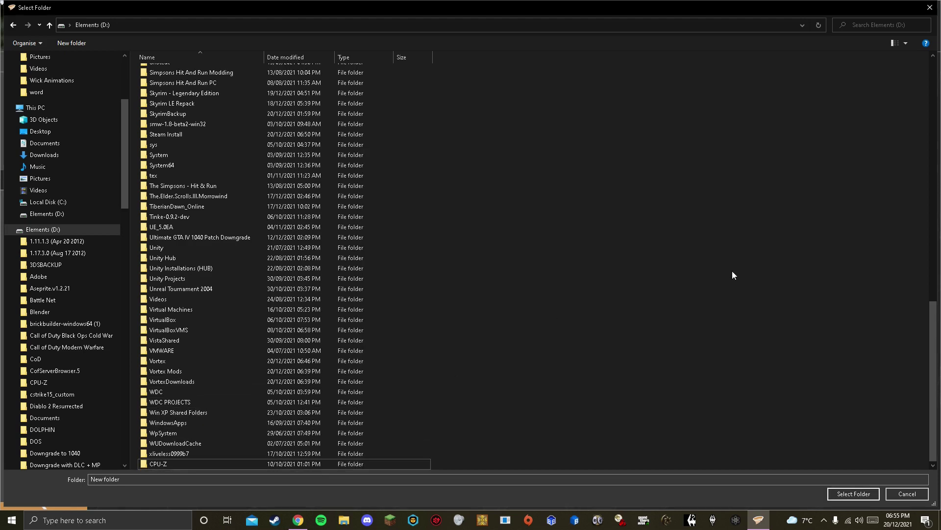
click(930, 8)
click(201, 109)
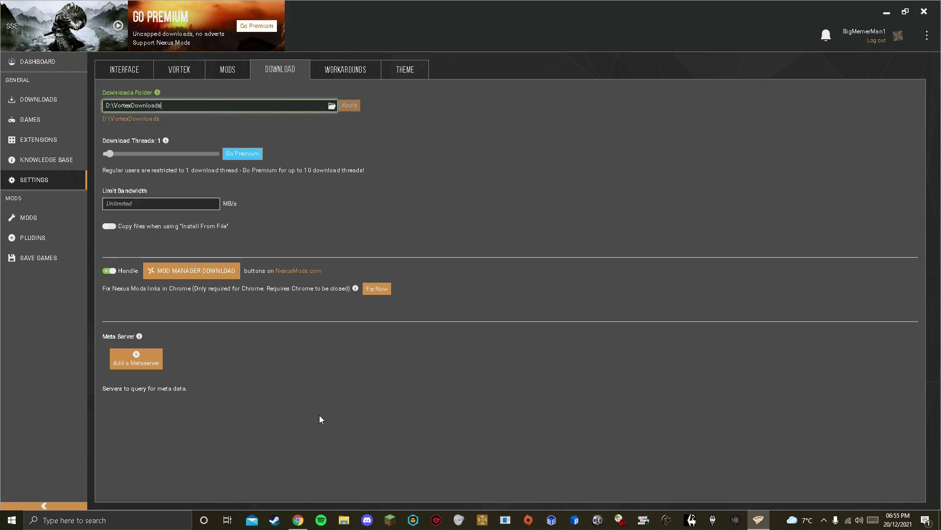
Step: Return to the Skyrim Unbound mod page and look over its description
click(298, 520)
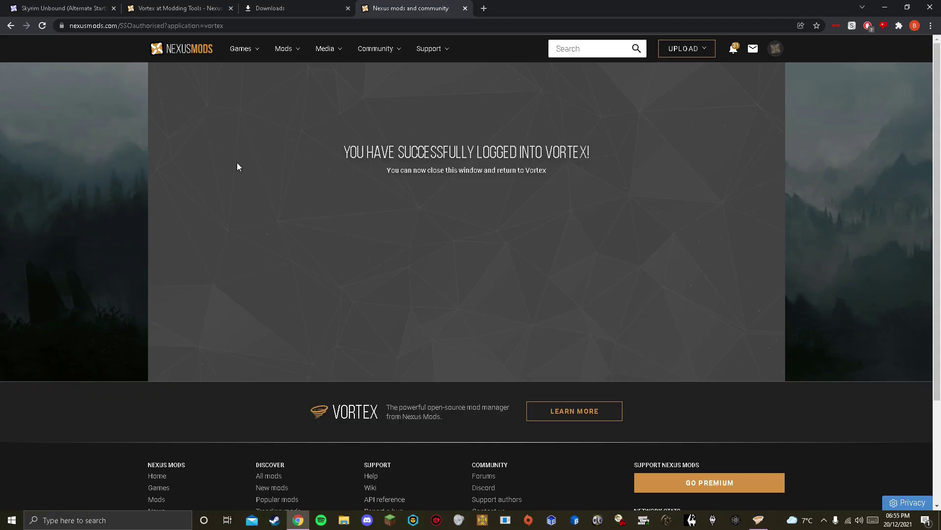
click(44, 7)
click(190, 165)
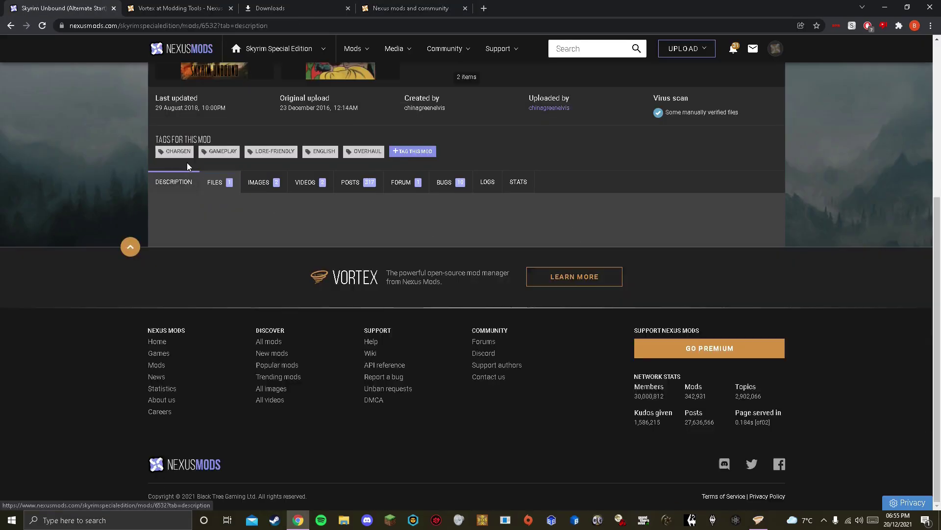
scroll(188, 195, up, 5)
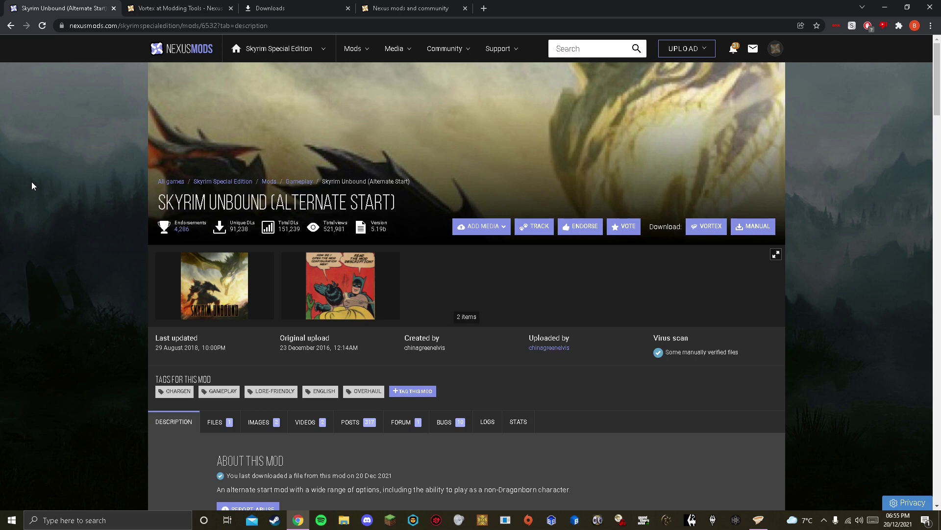
triple_click(199, 193)
click(122, 192)
scroll(134, 166, down, 3)
scroll(134, 167, up, 3)
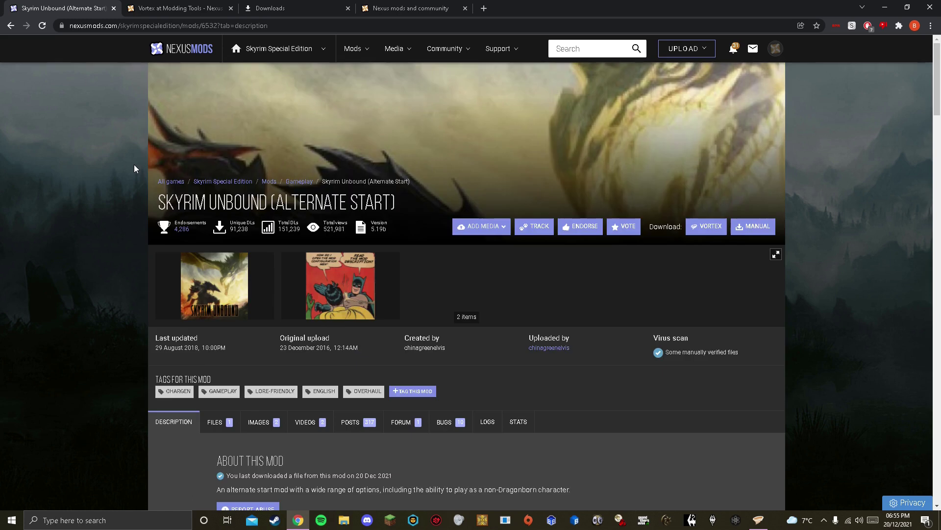
scroll(59, 247, down, 2)
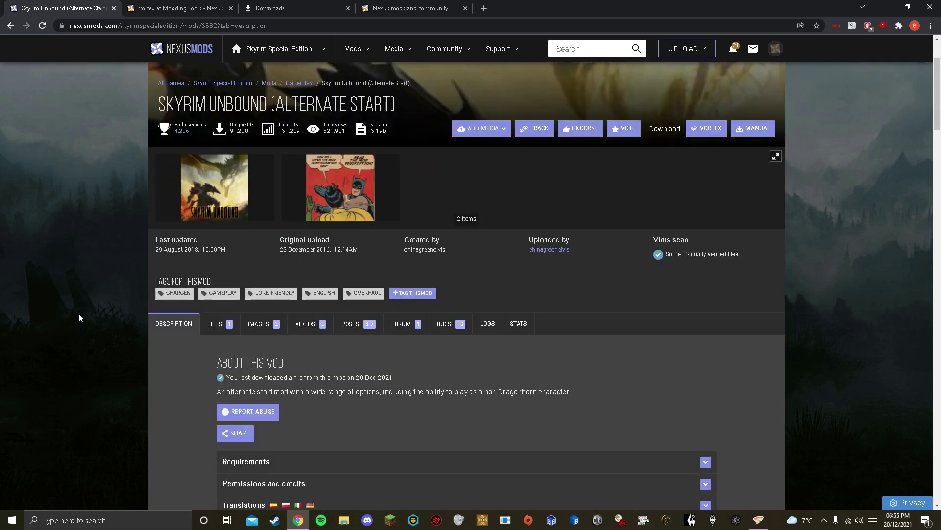
Step: Send the Skyrim Unbound SE file to the mod manager using the free Slow Download
click(228, 325)
scroll(206, 341, down, 3)
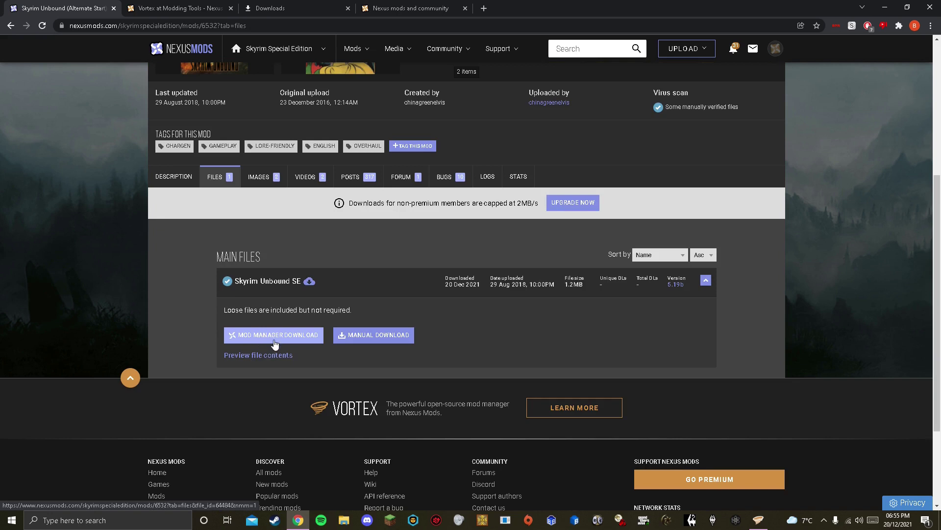
click(254, 335)
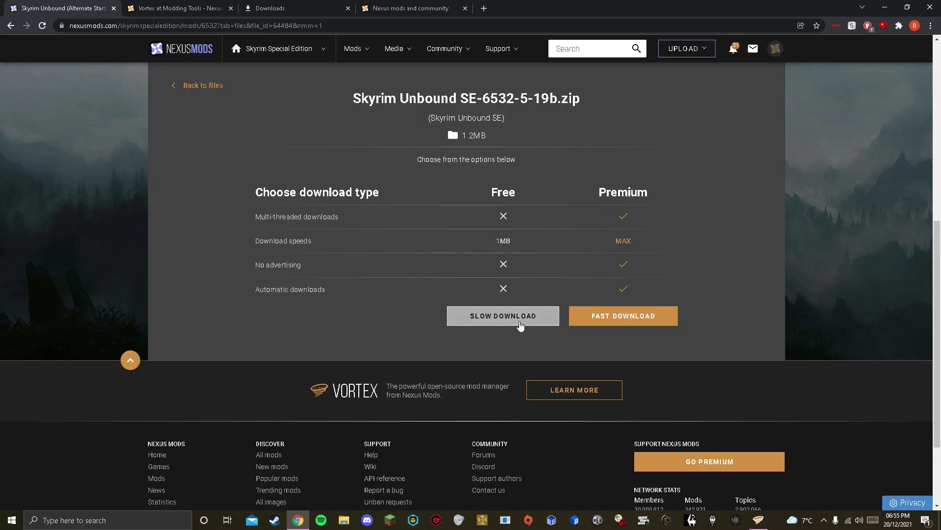
click(519, 322)
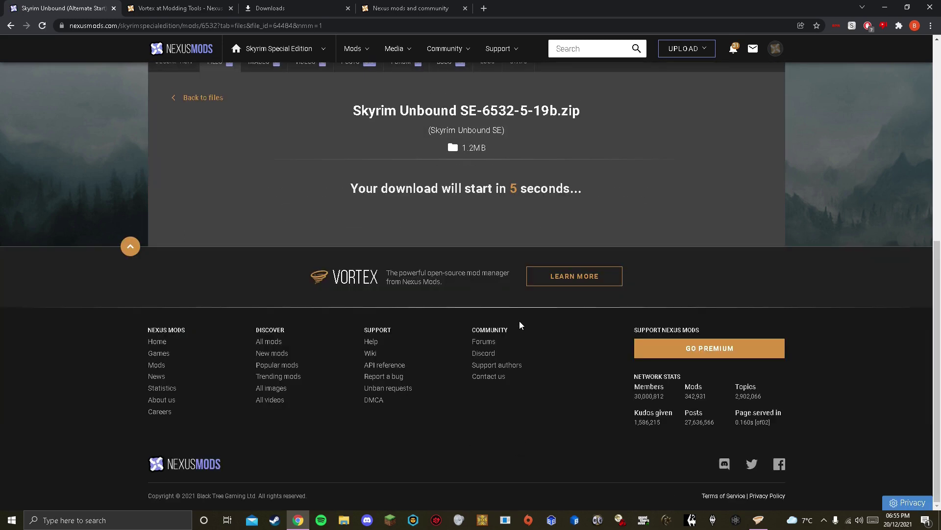
scroll(580, 290, up, 1)
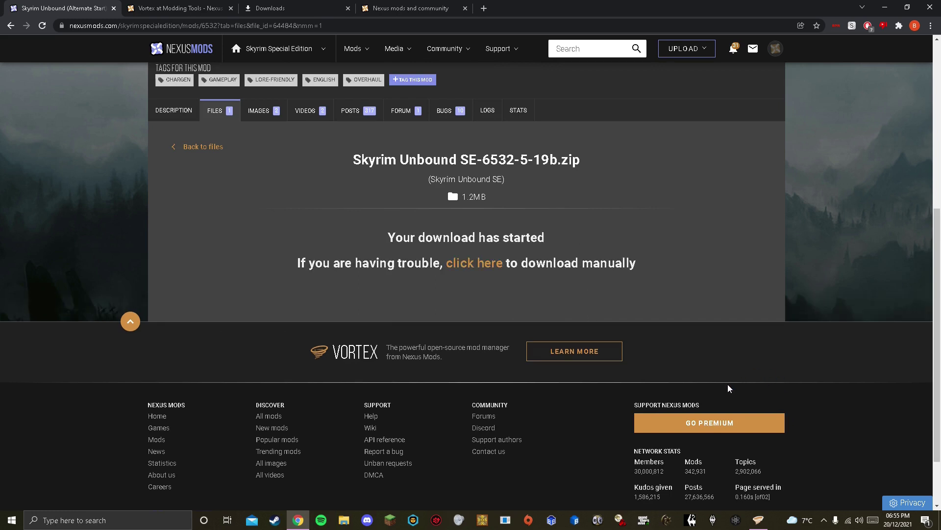
Step: Install the downloaded Skyrim Unbound SE archive from Vortex's Downloads page
click(758, 522)
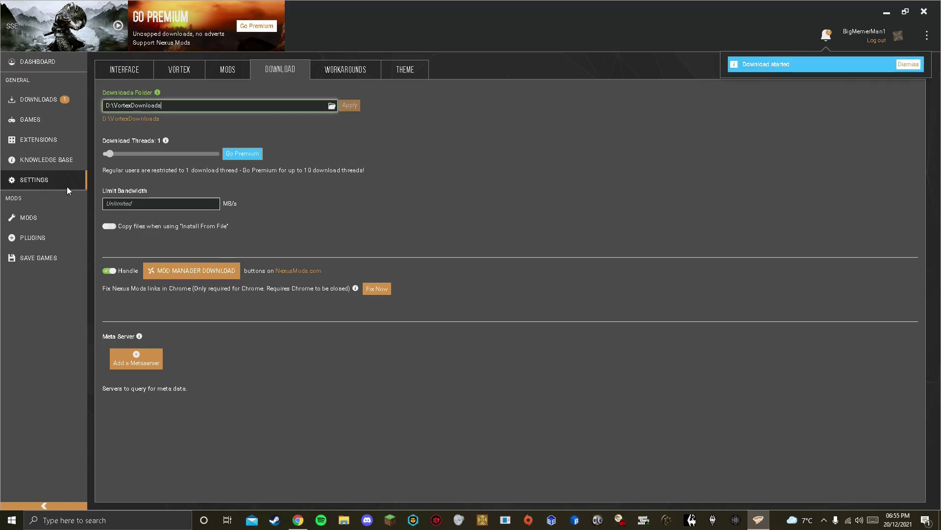
click(57, 94)
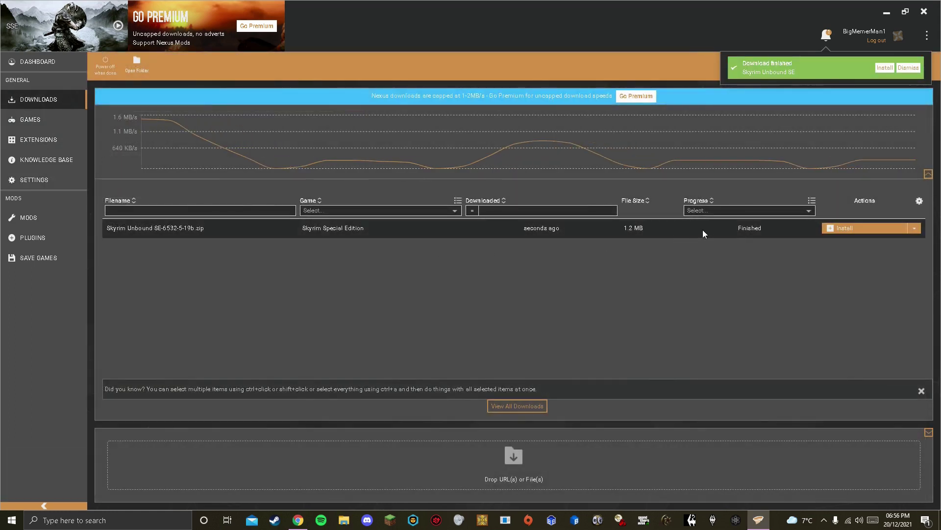
click(837, 228)
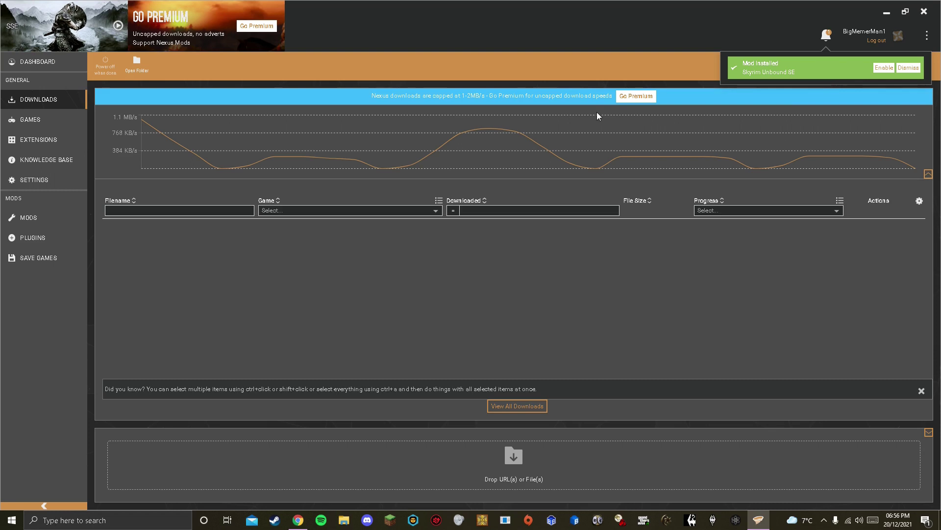
Step: Enable Skyrim Unbound SE from the notification and confirm Skyrim Unbound.esp in Plugins
click(53, 238)
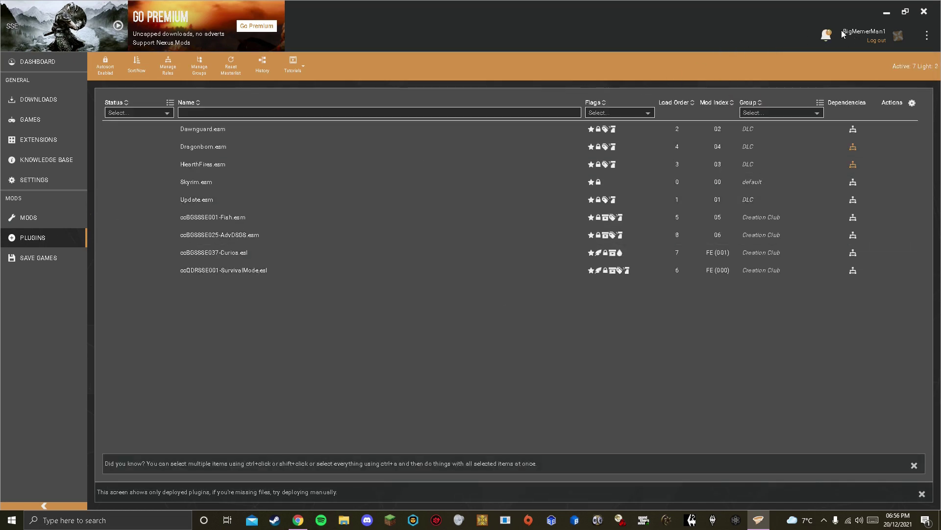
click(825, 34)
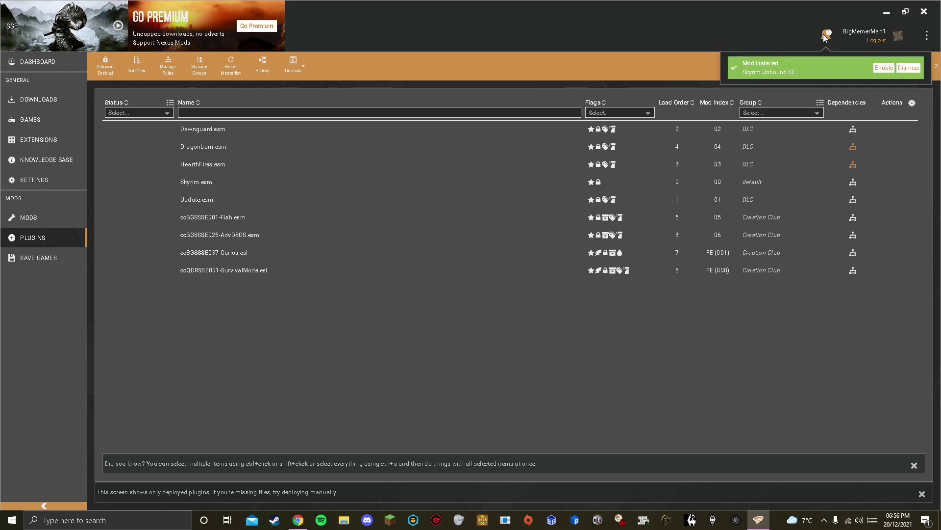
click(883, 68)
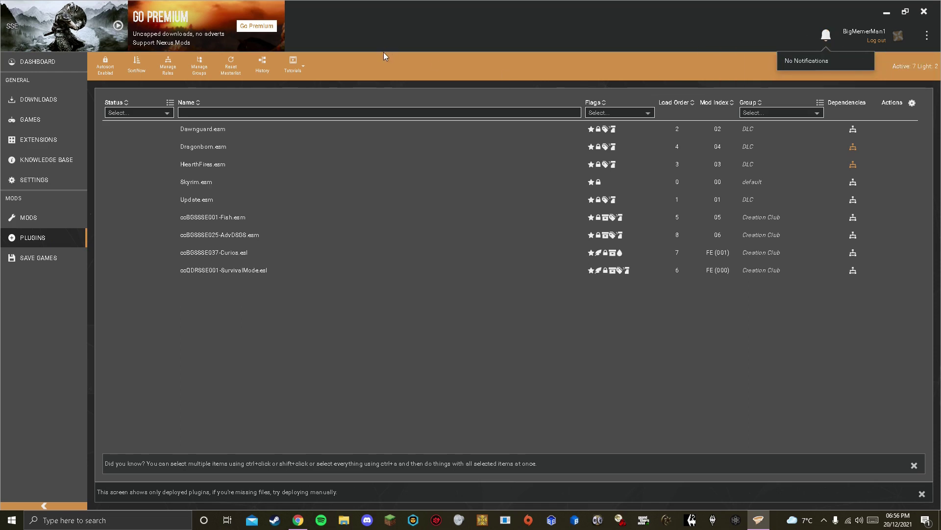
click(6, 218)
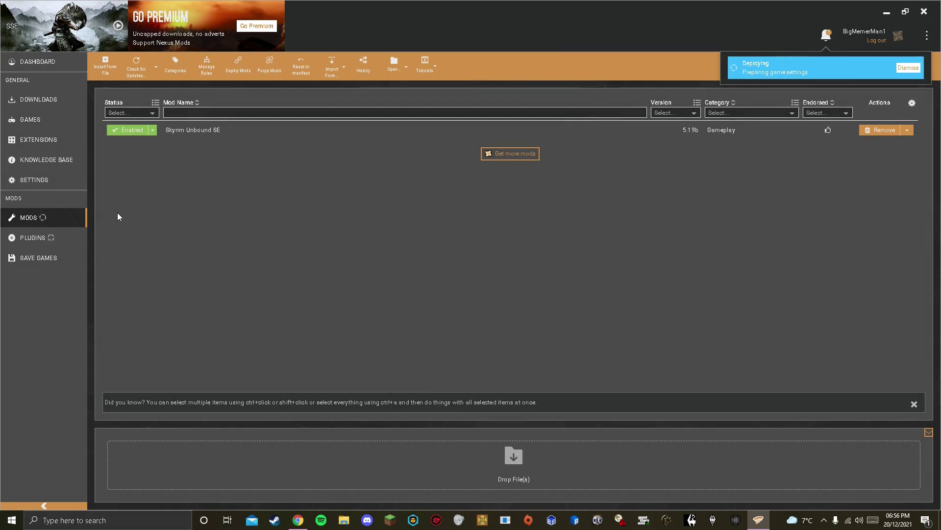
click(54, 237)
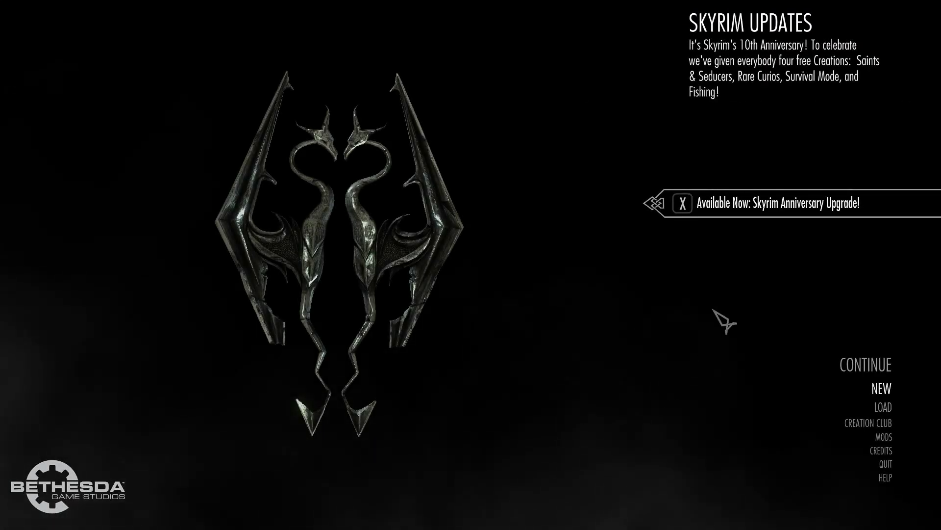
Step: Start a new game from the main menu and accept the mods-loaded warning
click(879, 388)
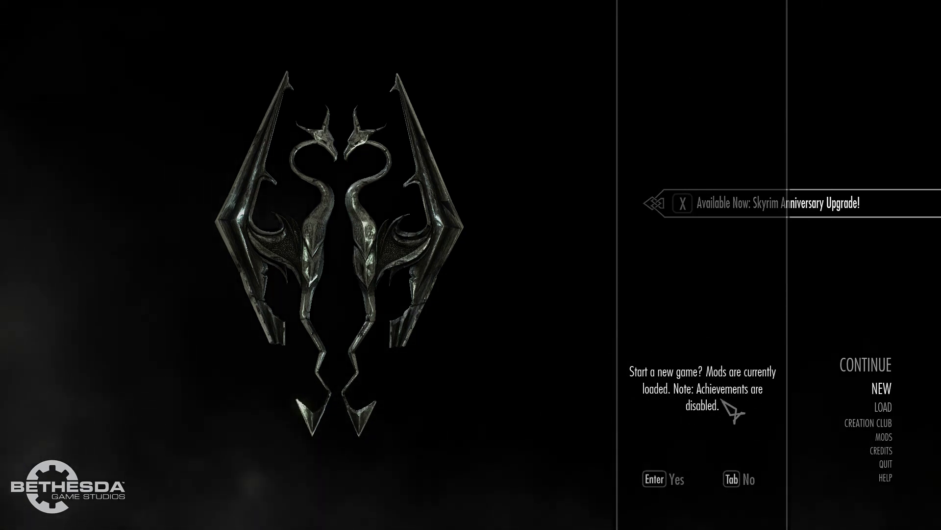
click(668, 485)
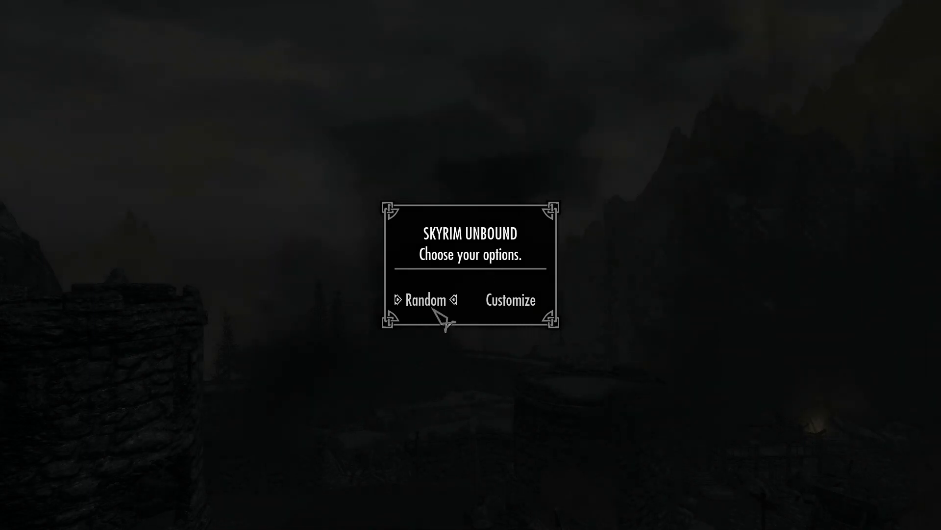
Step: Customize the Unbound start with armor, default headgear, a random weapon, magic, and random dragons
click(503, 300)
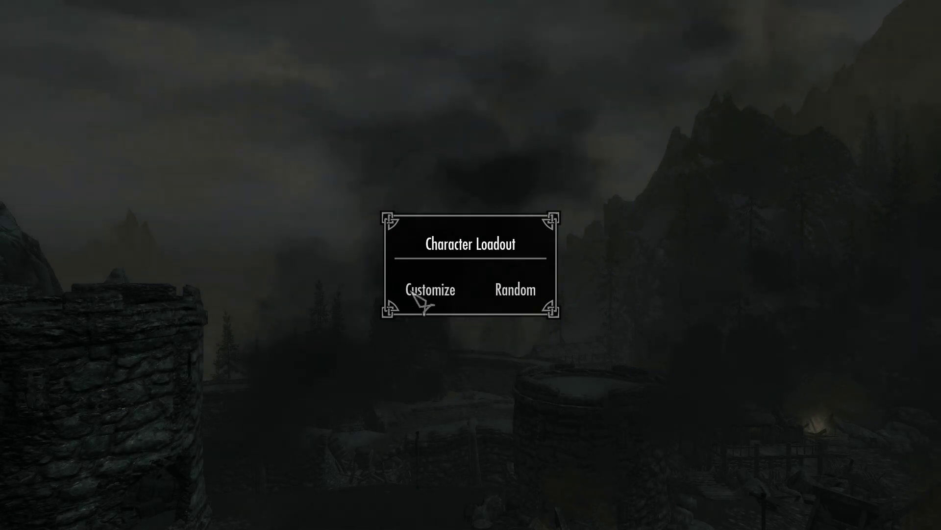
click(447, 292)
click(556, 292)
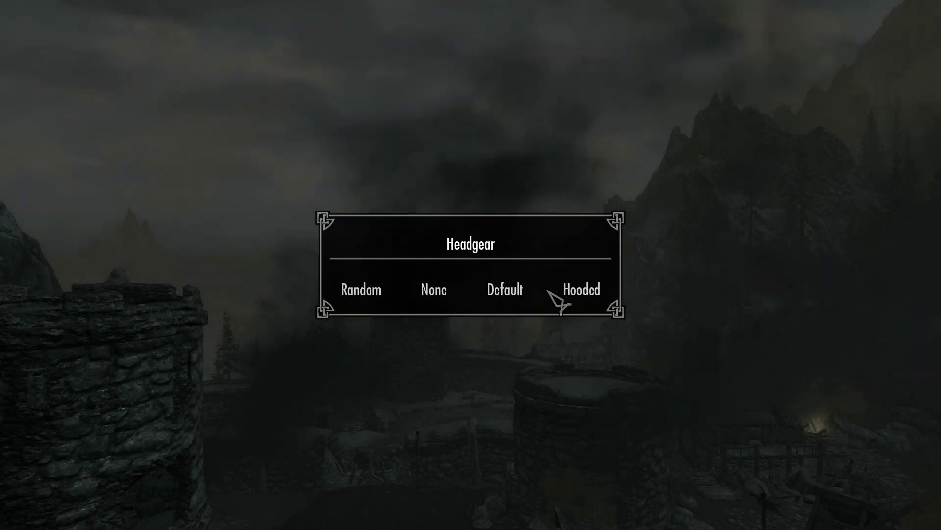
click(519, 304)
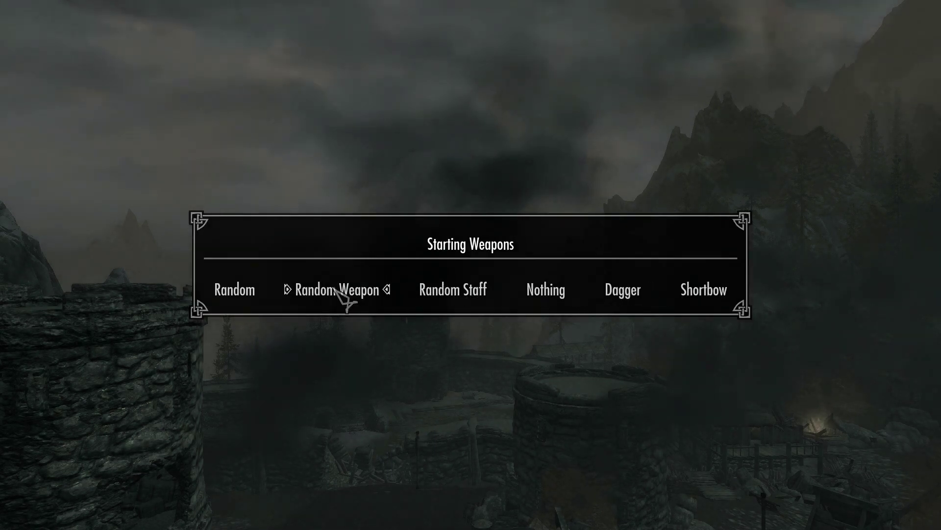
click(352, 297)
click(474, 294)
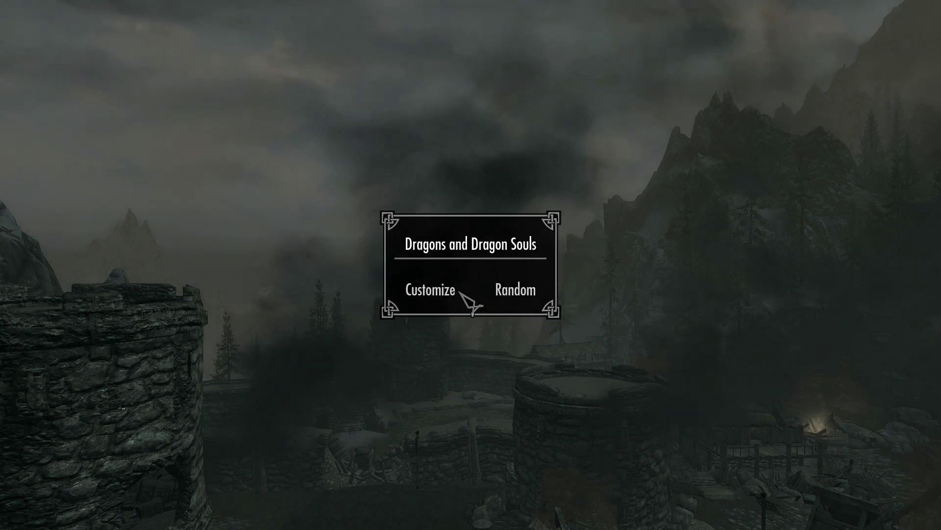
click(515, 292)
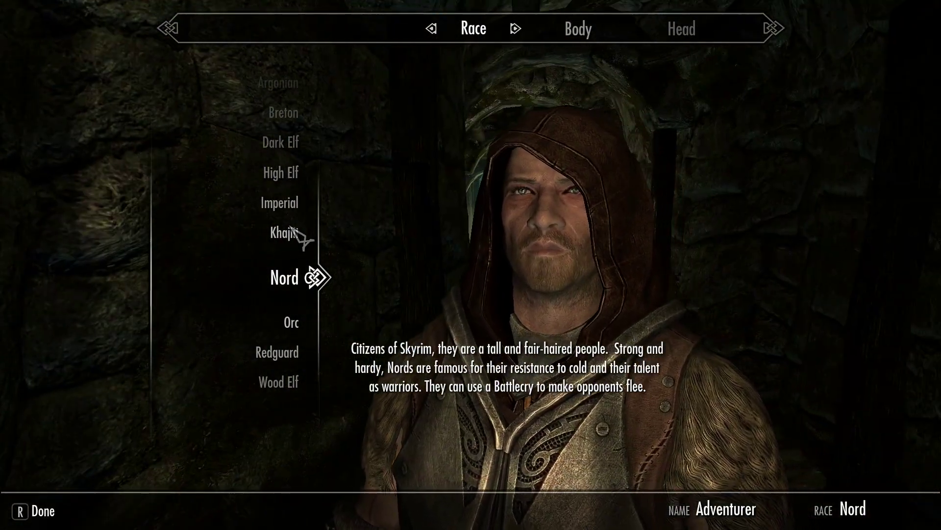
Step: Make the character a Khajiit with a darker body preset
click(290, 227)
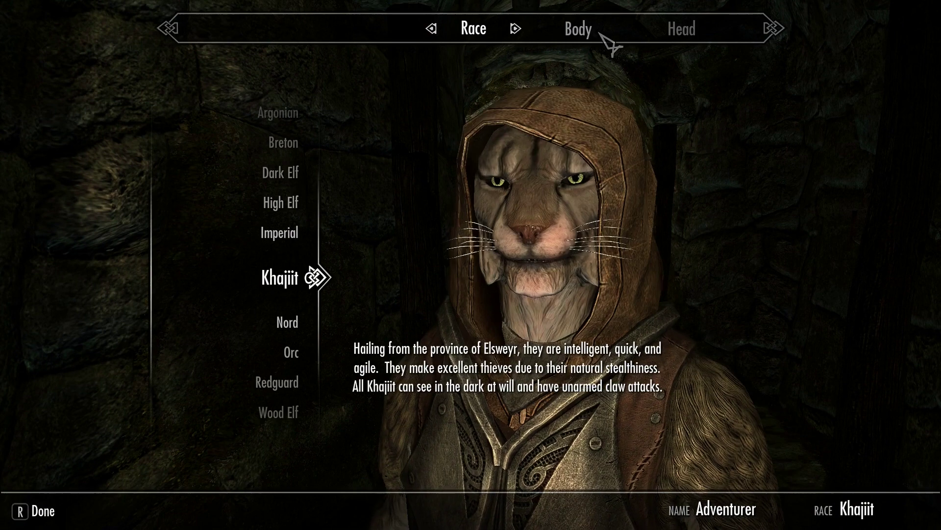
click(600, 34)
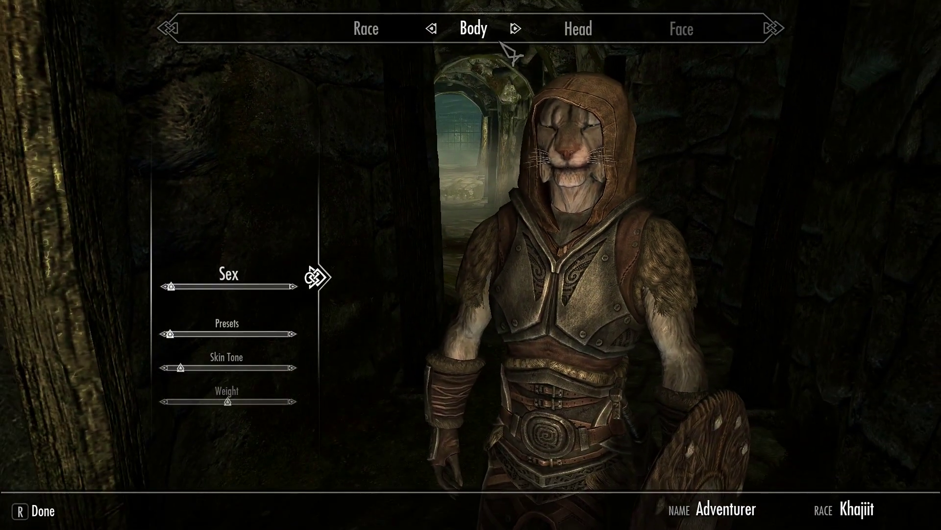
click(589, 30)
click(372, 31)
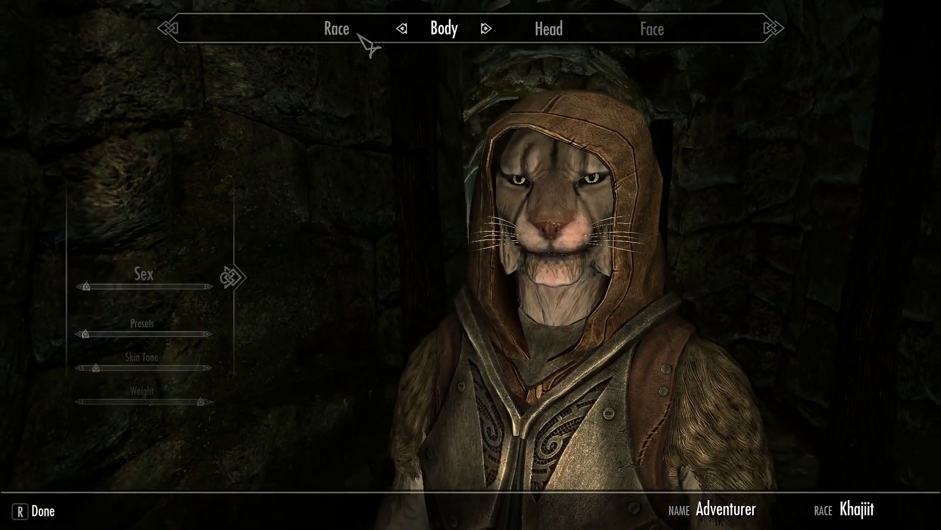
drag(169, 334, 286, 334)
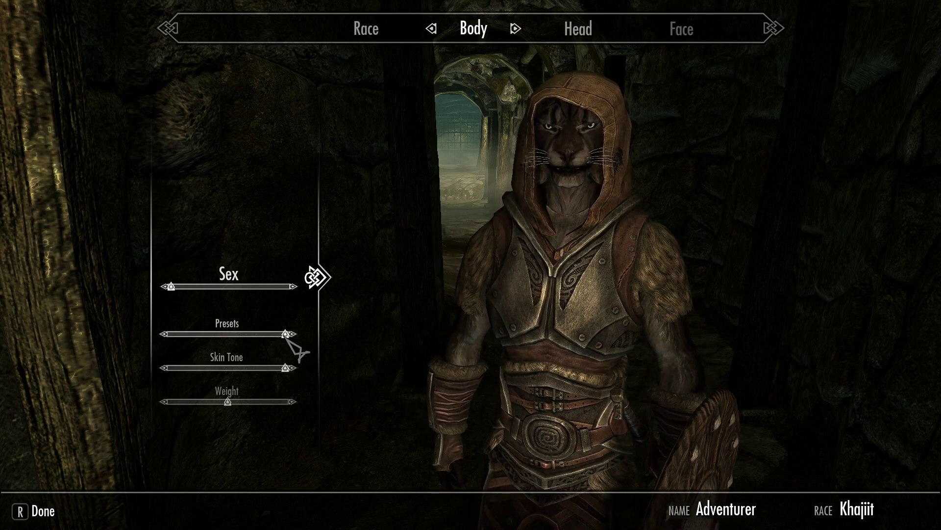
Step: Raise the Facial Hair slider in the hair settings to add whisker tufts
click(580, 29)
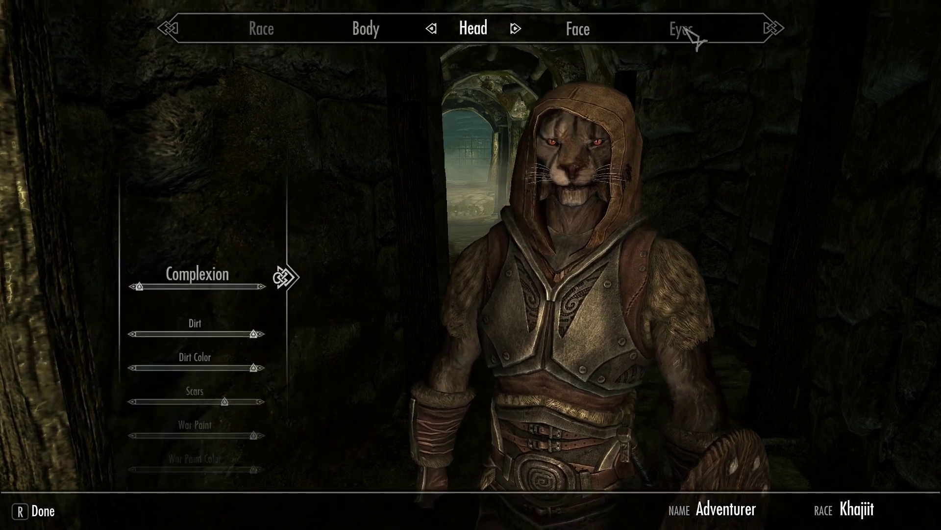
click(688, 30)
click(688, 29)
click(688, 29)
click(687, 29)
click(687, 29)
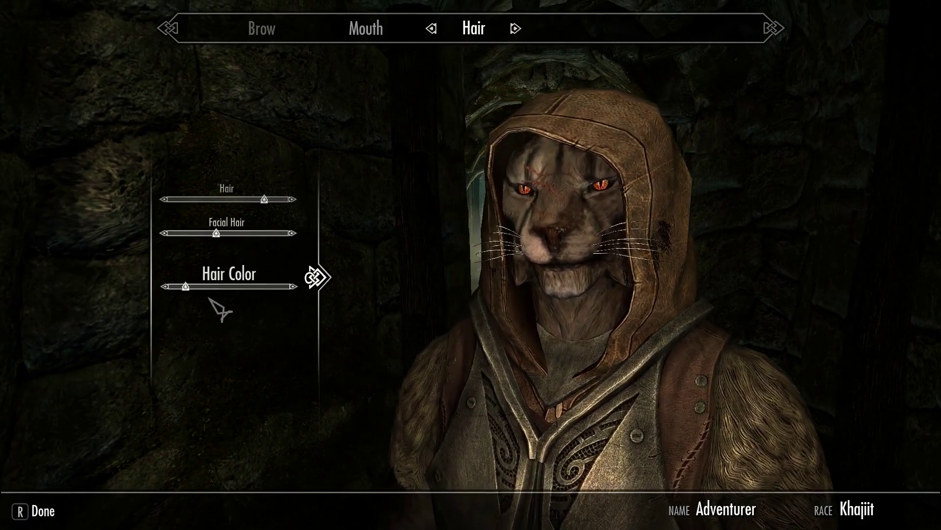
drag(214, 233, 251, 234)
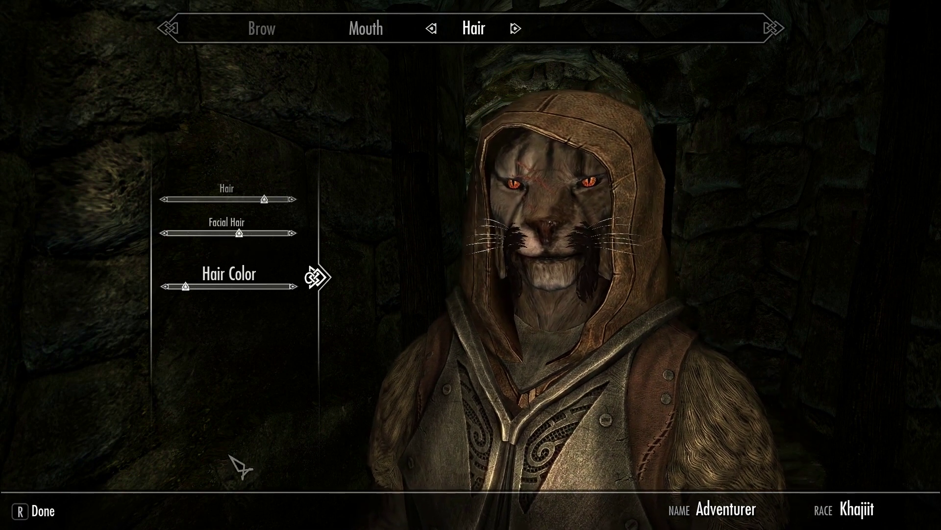
Step: Finish character creation and name the character 'Tutorial'
click(27, 508)
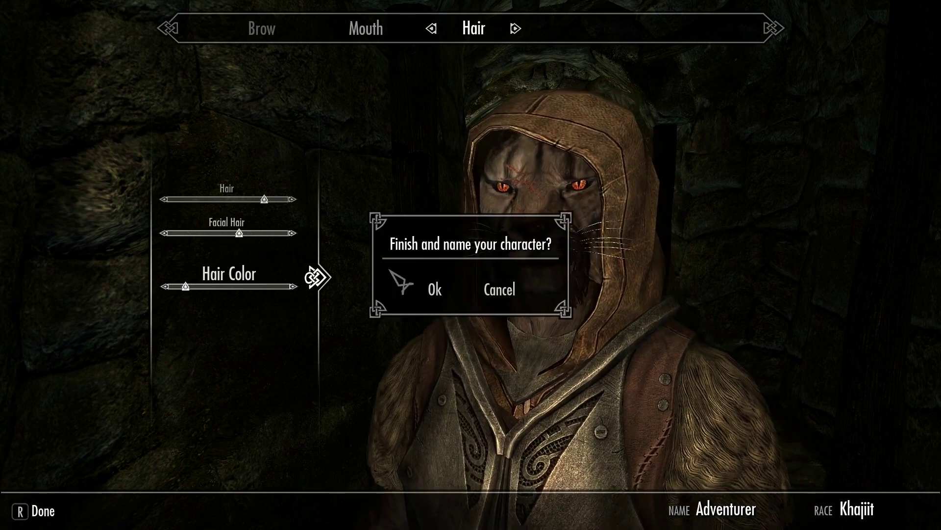
click(431, 289)
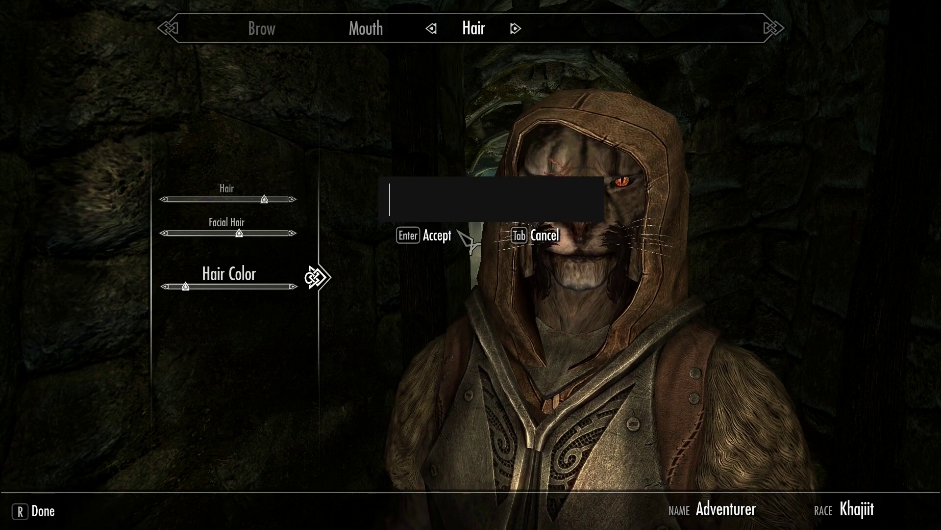
text(Tutoria)
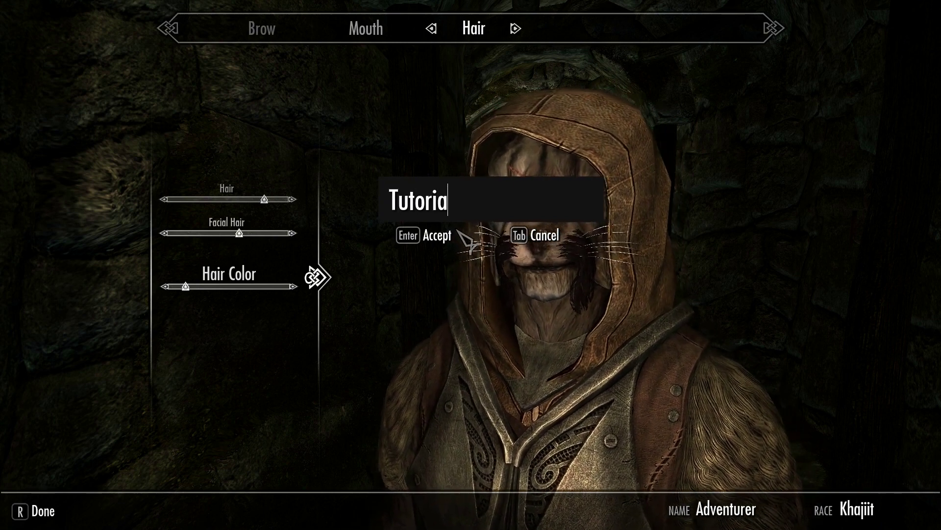
text(l)
key(Return)
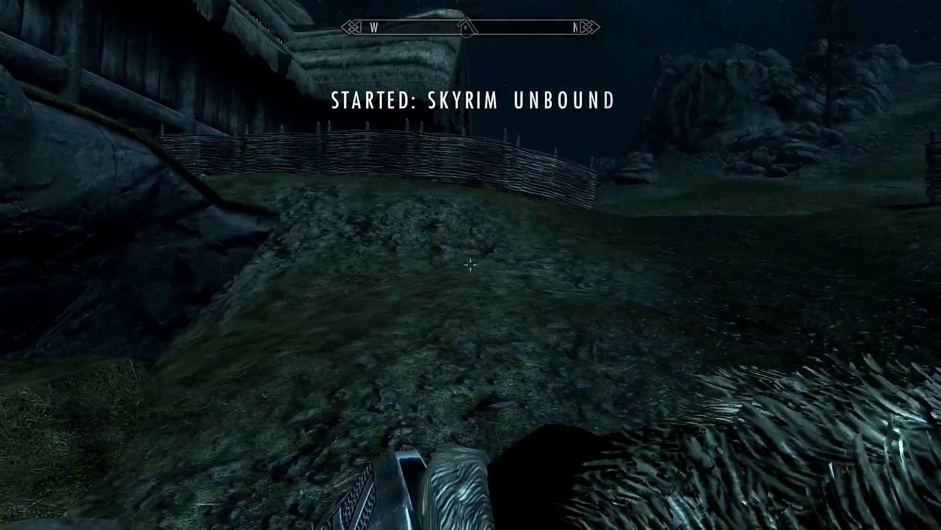
Step: Draw the starting sword, block with the shield, then sheathe the weapons
key(r)
right_click(469, 264)
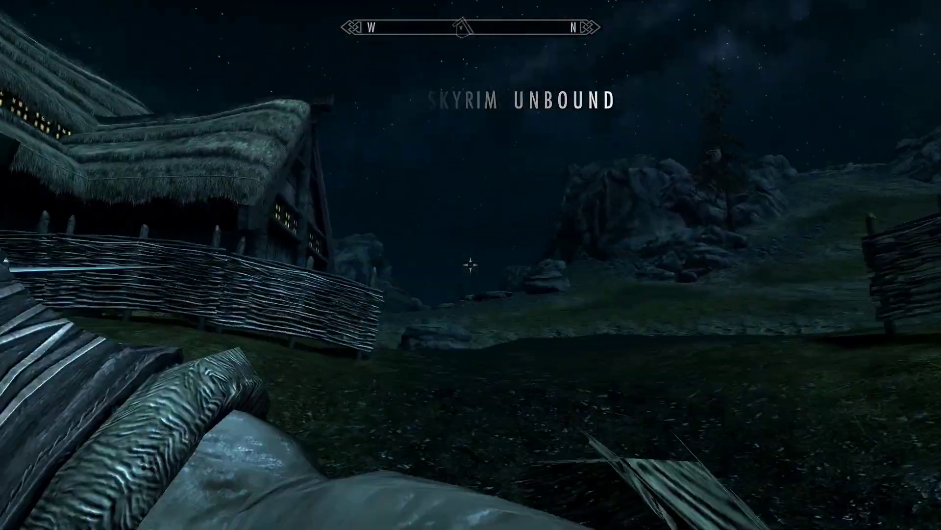
key(r)
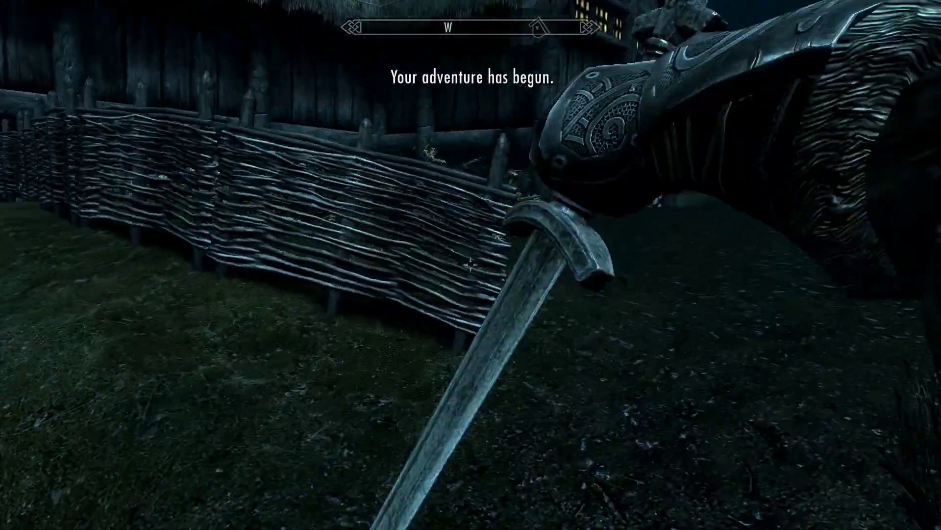